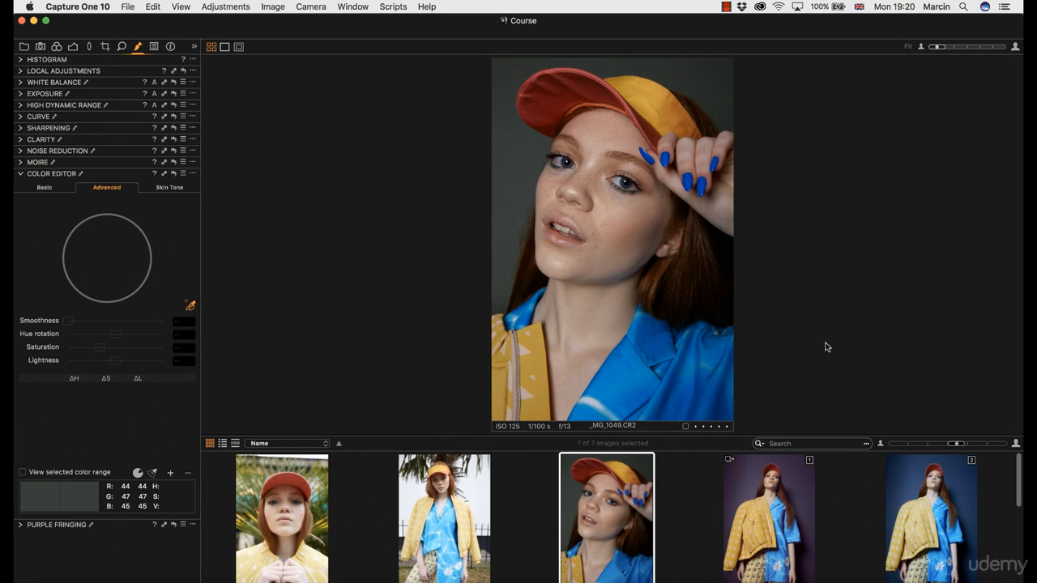
# Compare the purple and blue variants of _MG_1067.CR2 with the blue-grey _MG_1390.CR2 variant and the close-up portrait _MG_1049.CR2
pyautogui.click(747, 511)
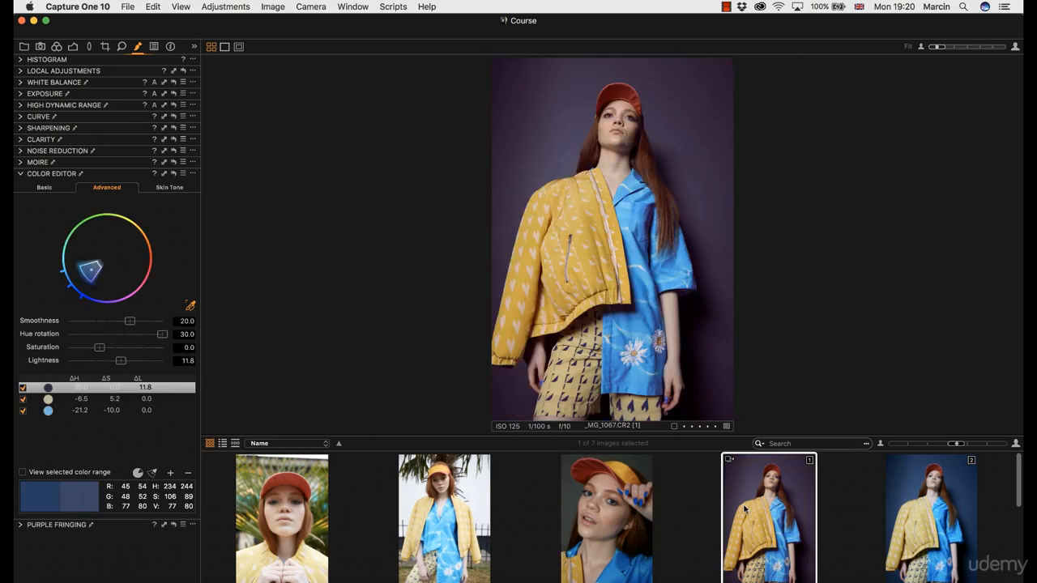
pyautogui.scroll(-5, 845, 483)
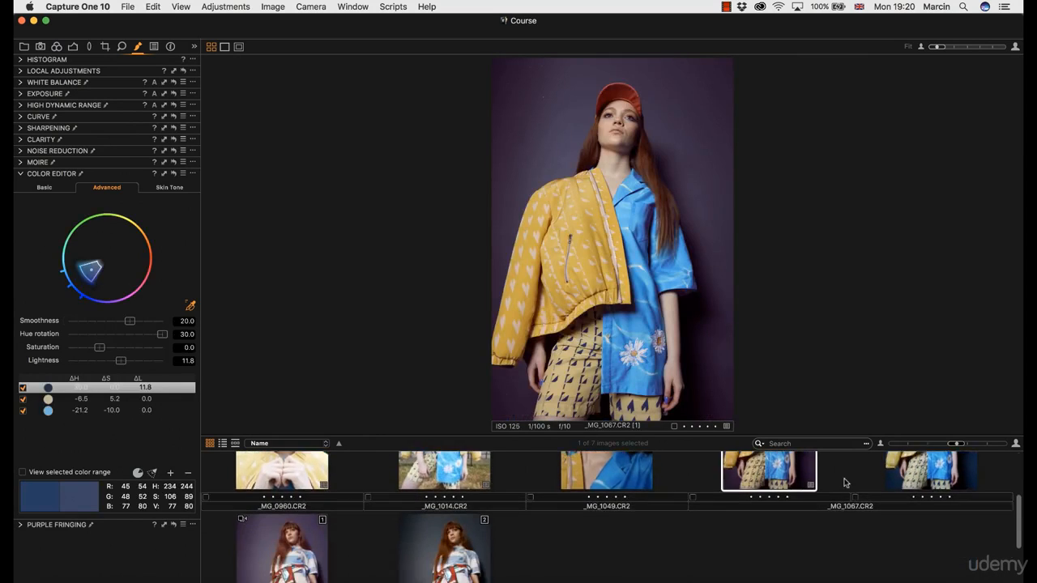
pyautogui.scroll(3, 691, 516)
pyautogui.scroll(2, 838, 497)
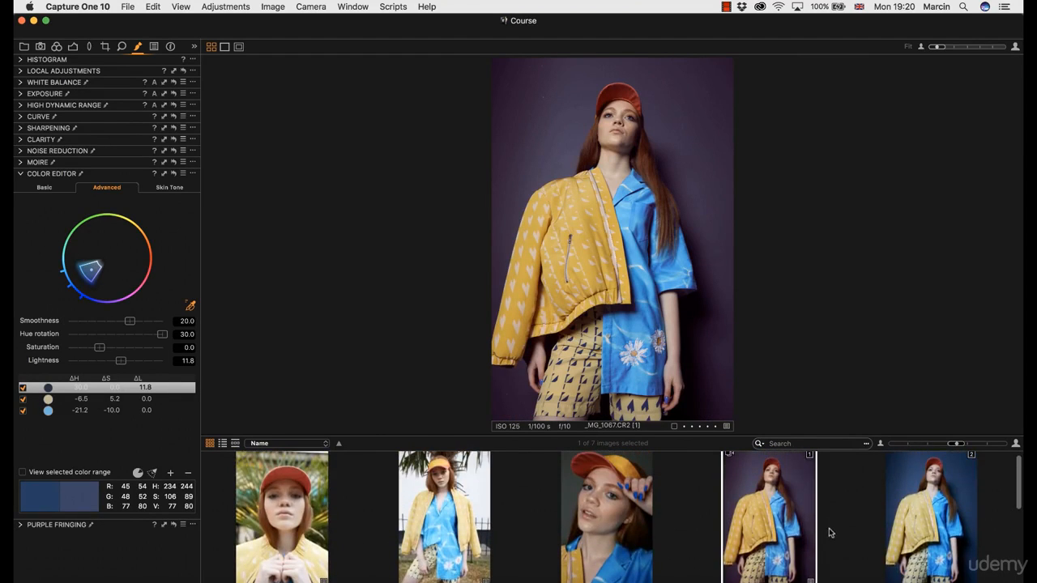
pyautogui.scroll(-2, 834, 518)
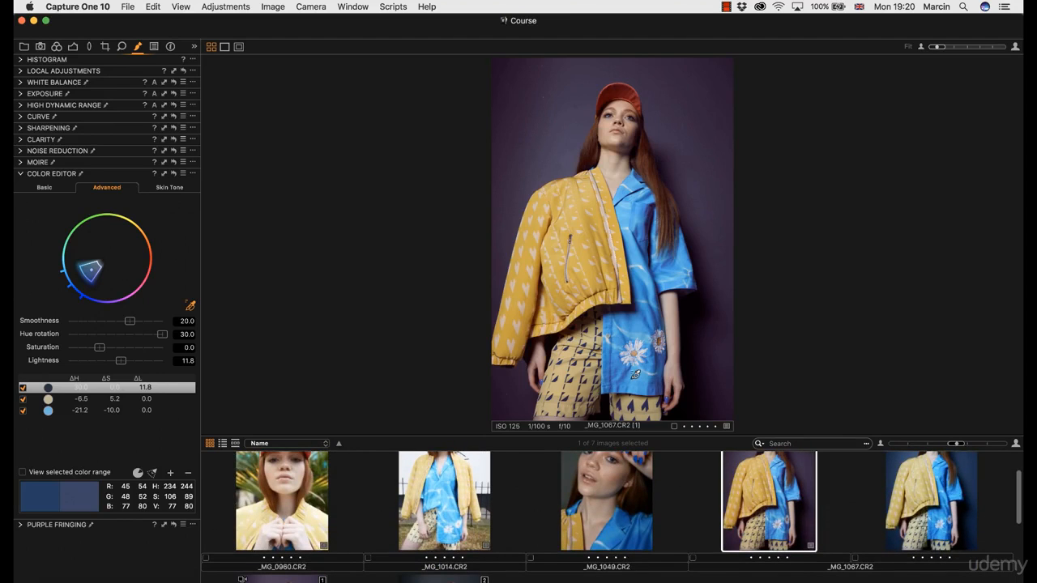
pyautogui.scroll(2, 849, 499)
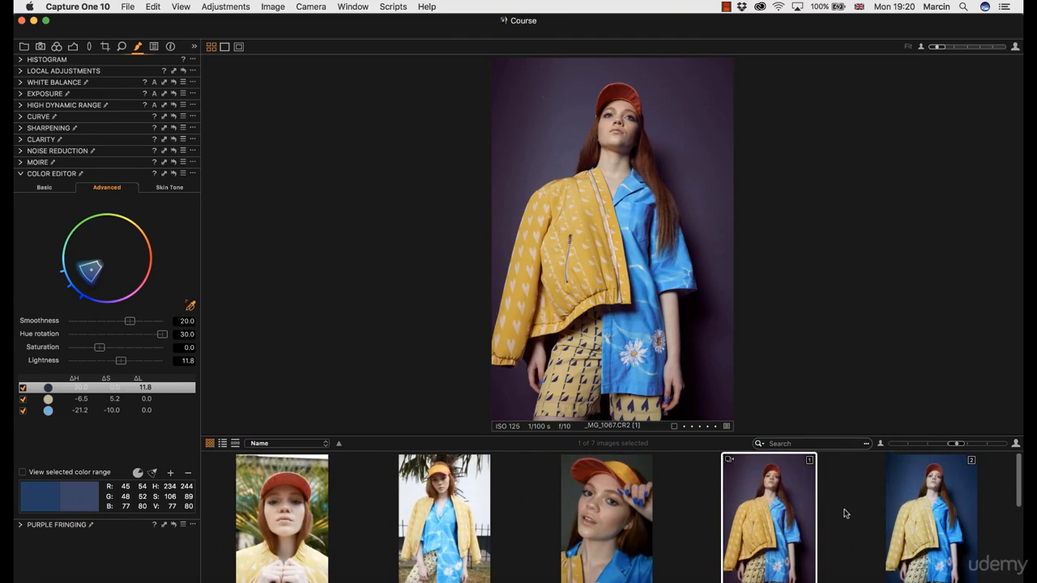
pyautogui.click(921, 501)
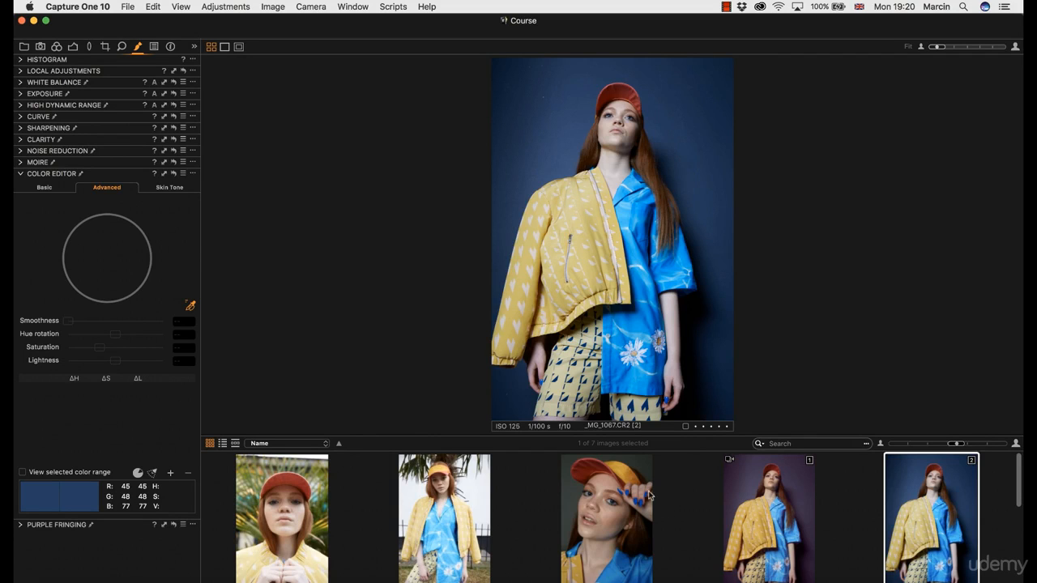
pyautogui.click(421, 557)
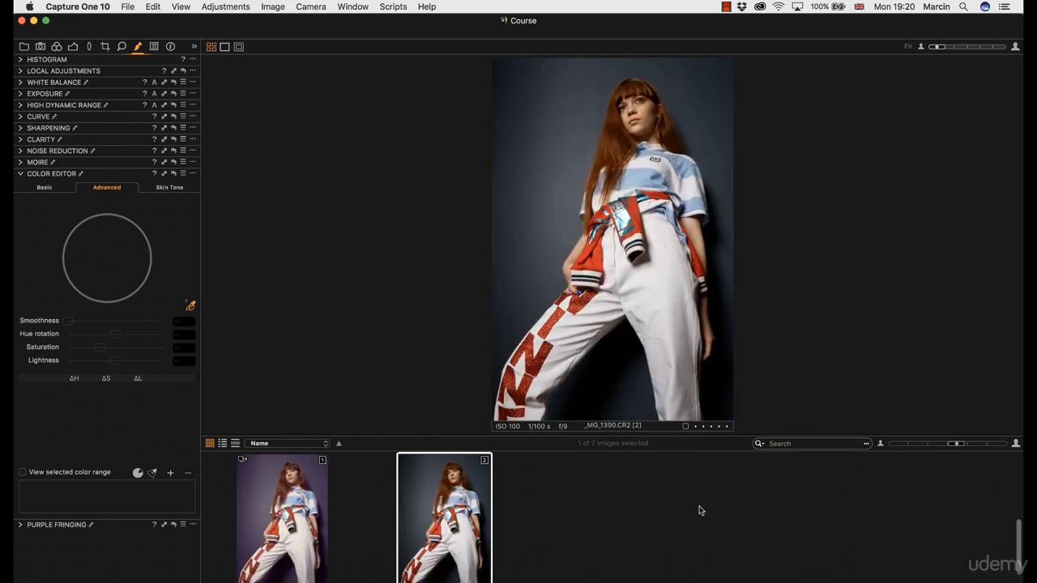
pyautogui.scroll(3, 695, 511)
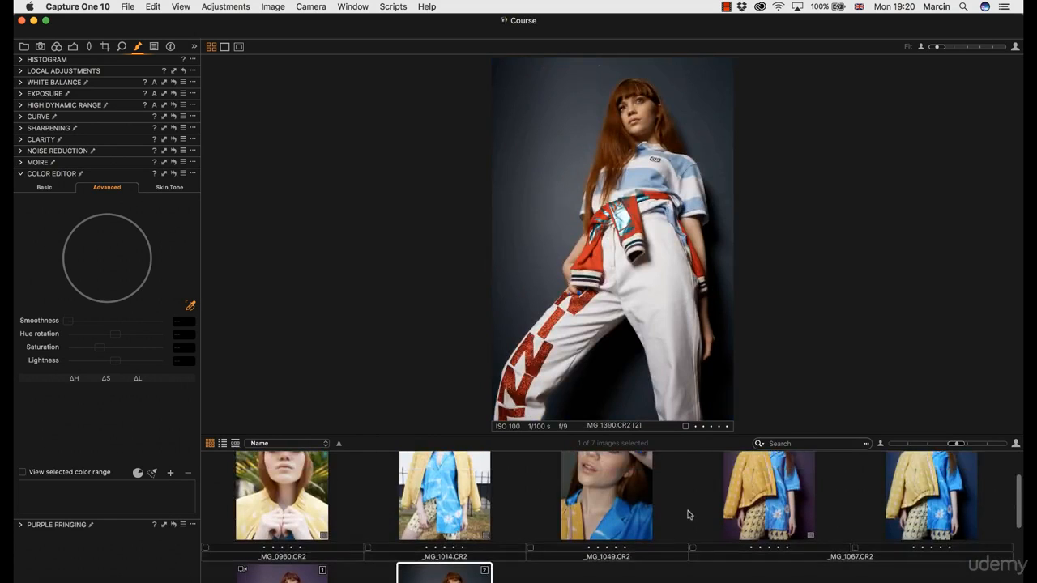
pyautogui.click(622, 497)
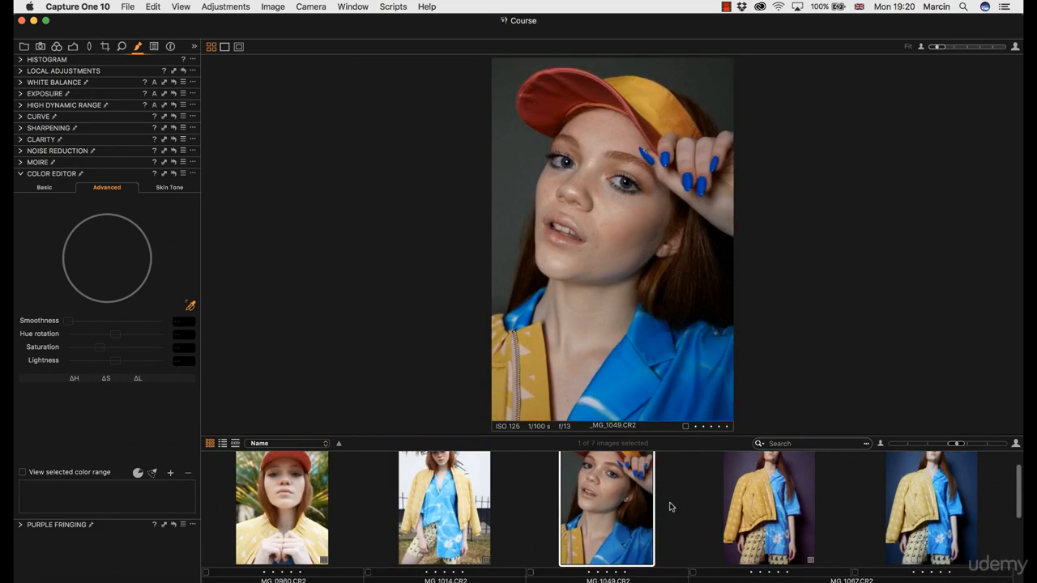
pyautogui.scroll(1, 684, 516)
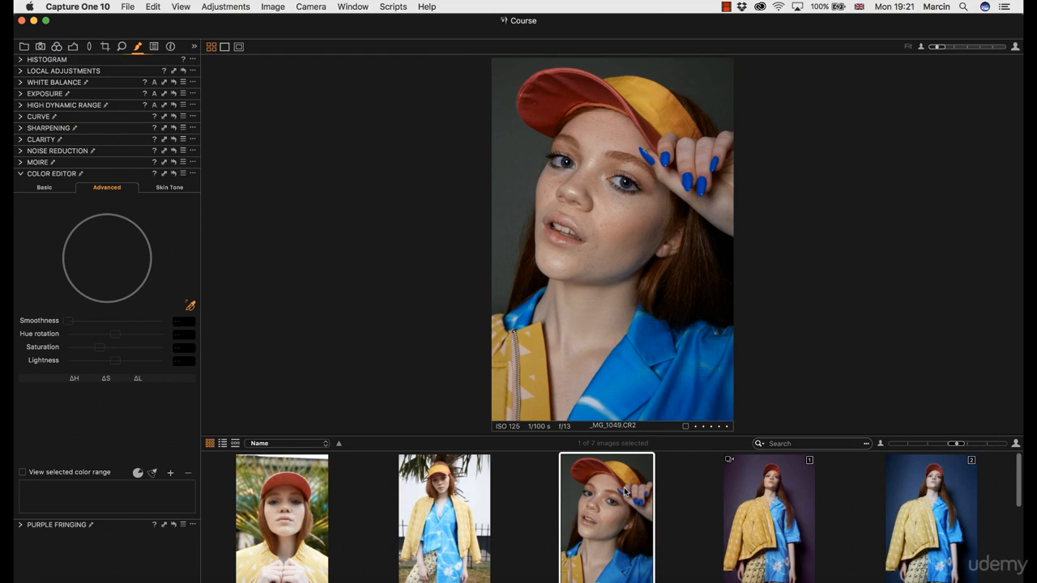
# Review the outdoor photos _MG_0960 and _MG_1014 and the portrait _MG_1049 against the purple-toned variant of _MG_1067
pyautogui.click(745, 492)
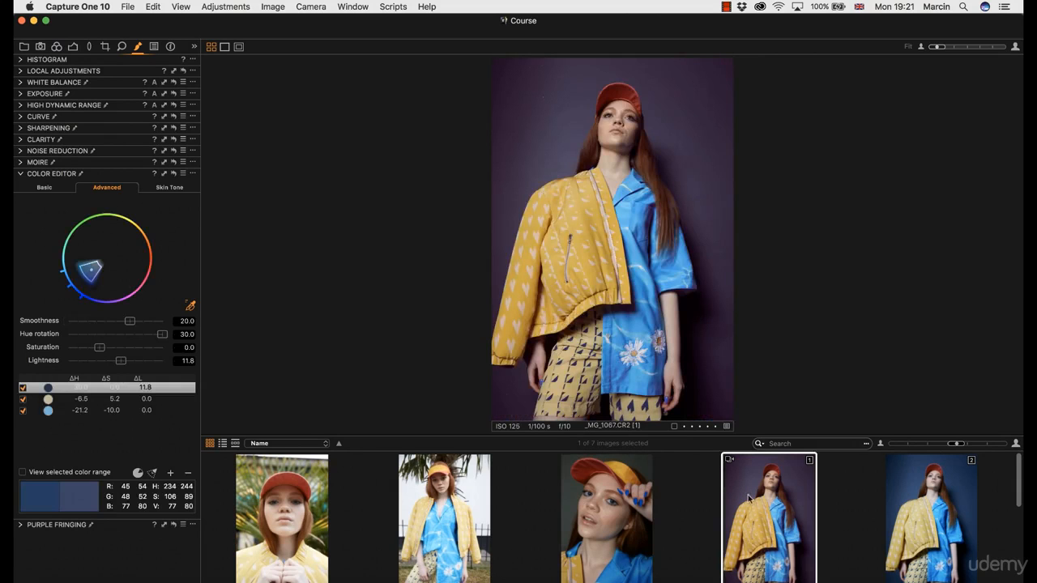
pyautogui.scroll(-1, 687, 493)
pyautogui.scroll(1, 690, 494)
pyautogui.click(288, 509)
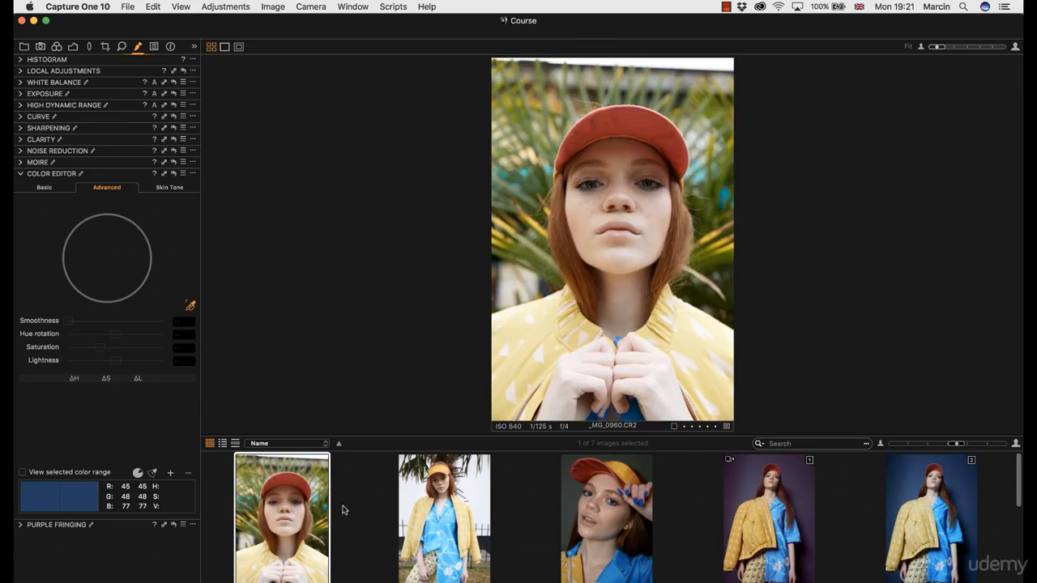
pyautogui.click(451, 509)
pyautogui.click(640, 498)
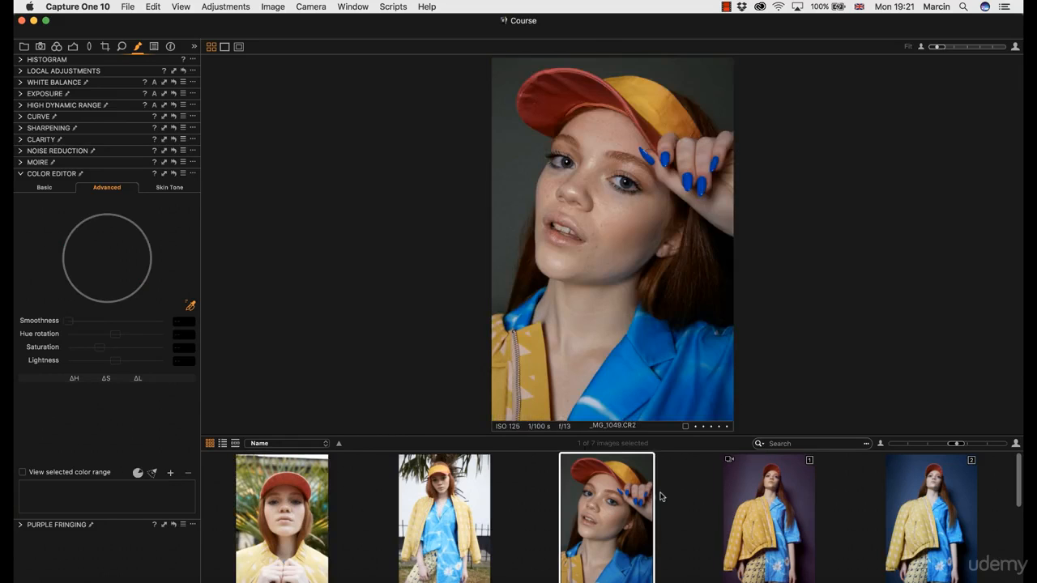
pyautogui.click(765, 504)
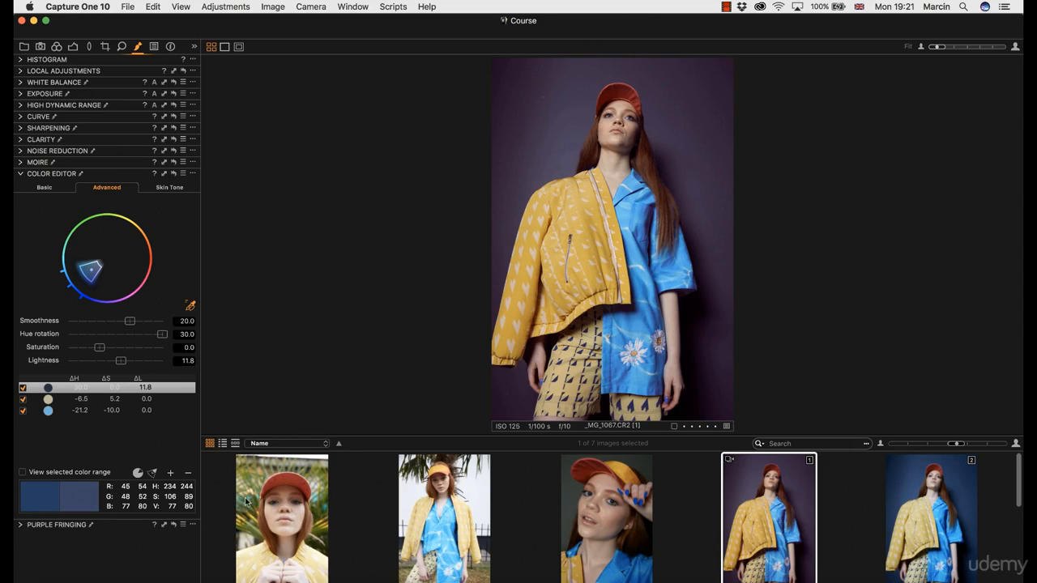
# Switch to Color Scheme Designer in Safari and shift the analogic scheme's primary hue to 328°
pyautogui.click(130, 581)
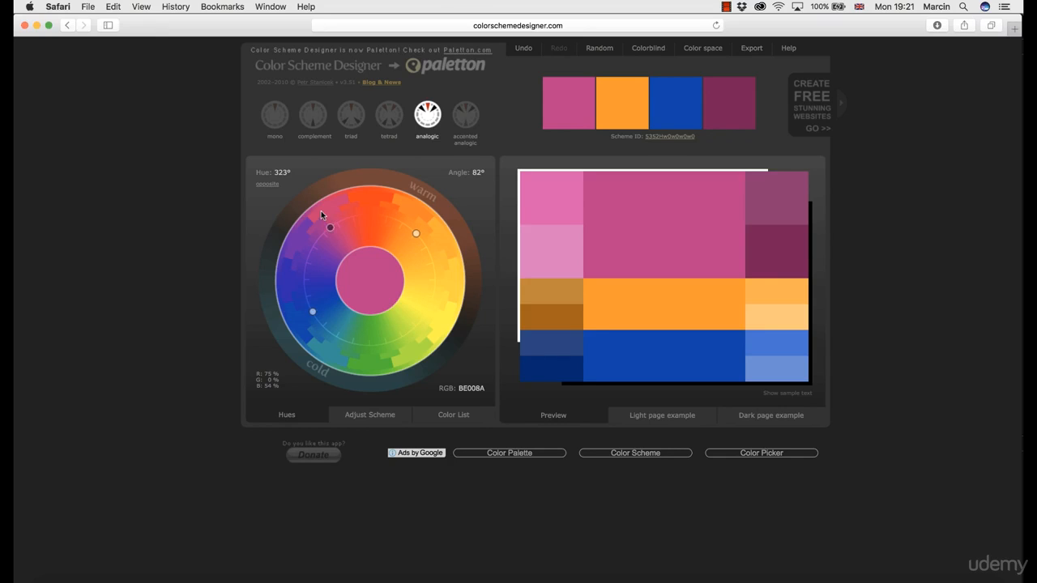
pyautogui.moveTo(329, 230); pyautogui.dragTo(330, 223)
pyautogui.moveTo(333, 226); pyautogui.dragTo(337, 229)
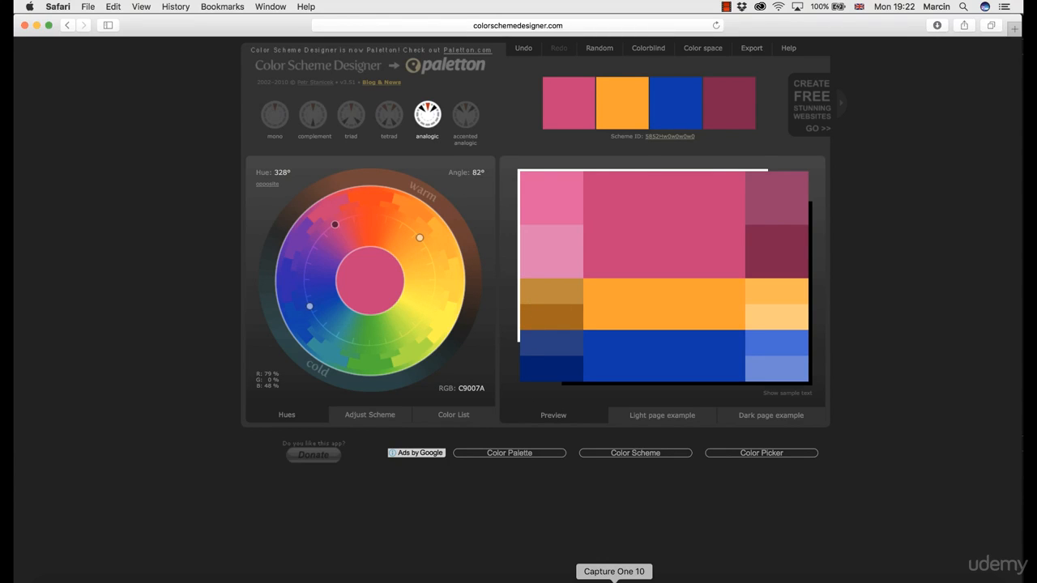
# Return to Capture One 10 and compare the purple-graded variants of _MG_1067 and _MG_1390 with their blue-toned variants
pyautogui.click(614, 578)
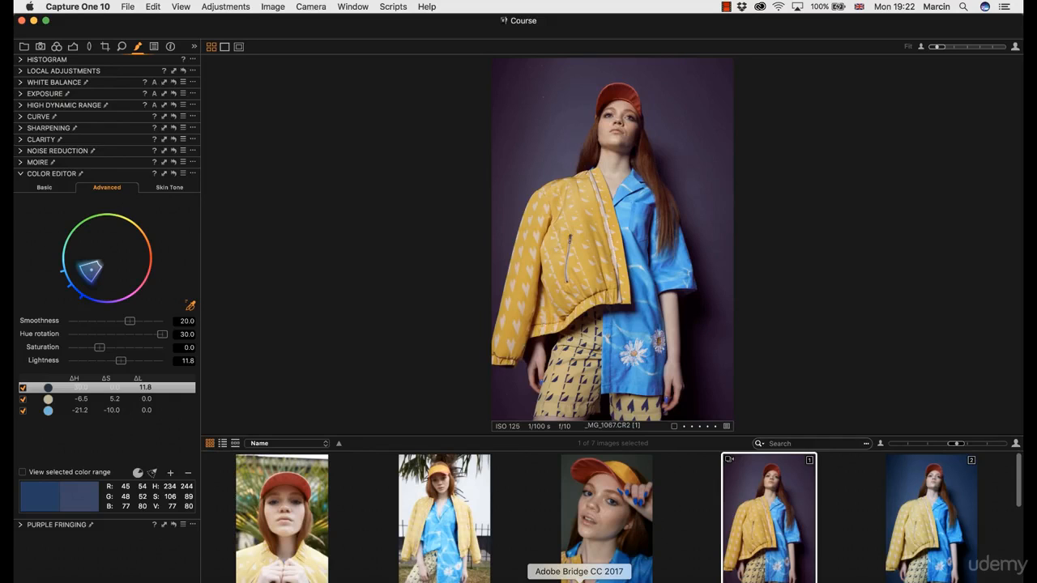
pyautogui.scroll(-5, 689, 495)
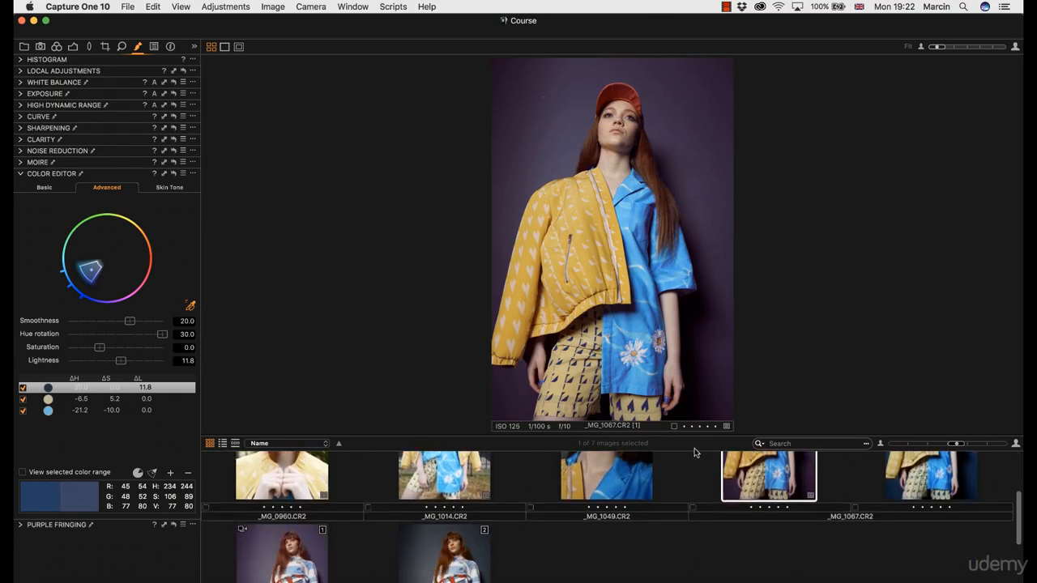
pyautogui.click(293, 543)
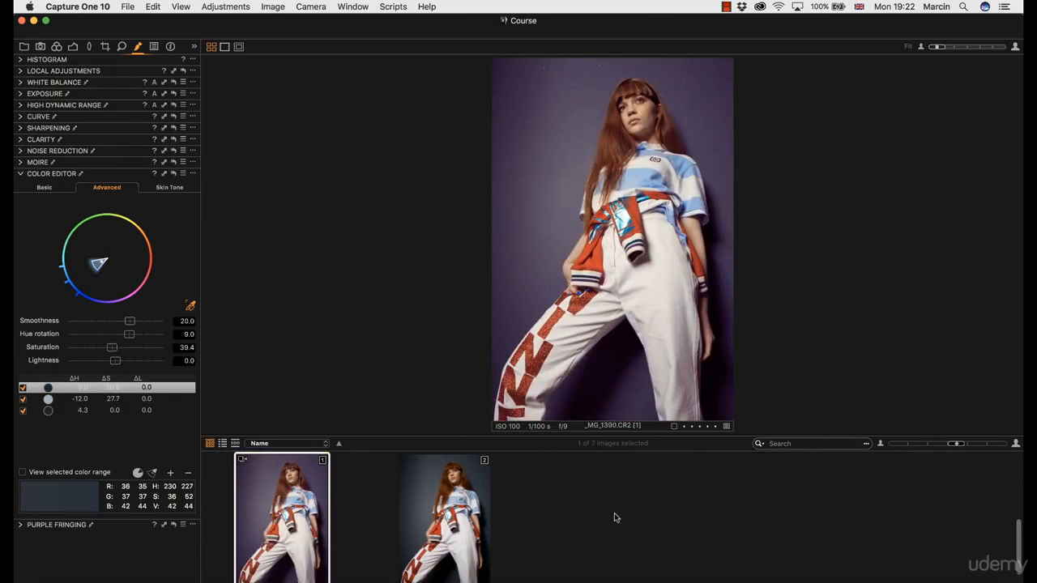
pyautogui.scroll(3, 673, 559)
pyautogui.click(771, 500)
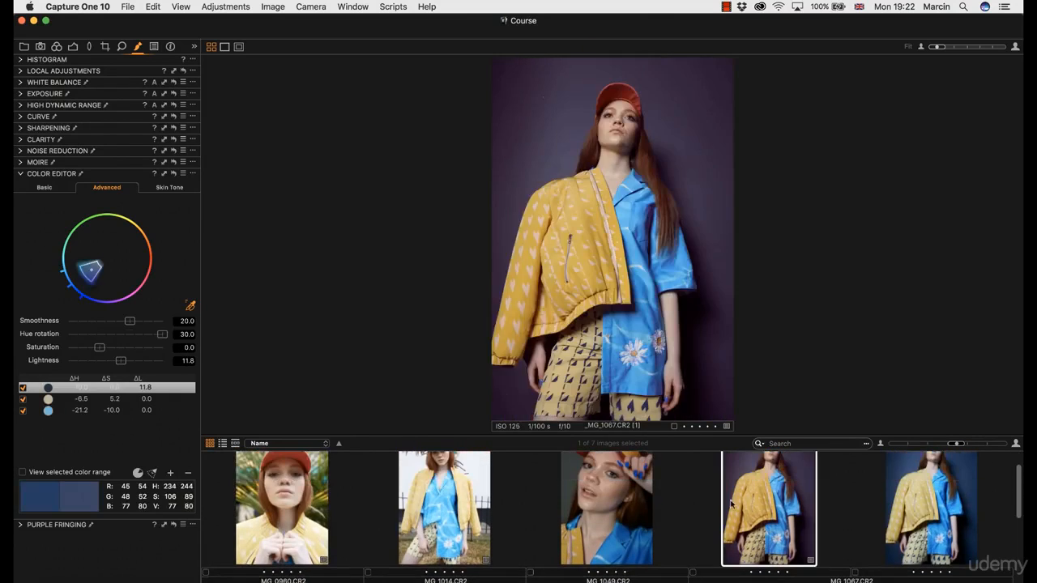
pyautogui.scroll(-3, 673, 547)
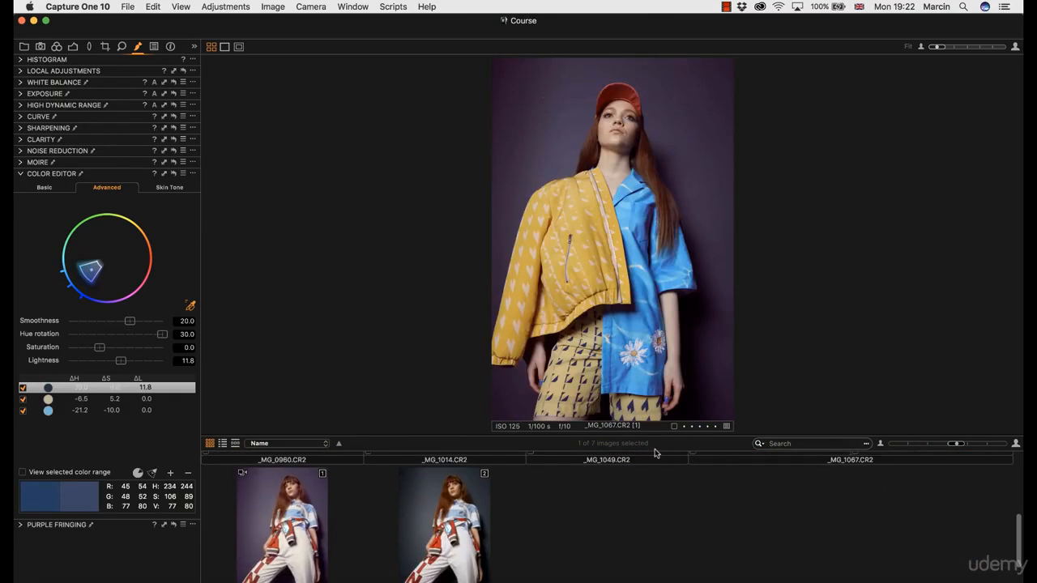
pyautogui.click(295, 512)
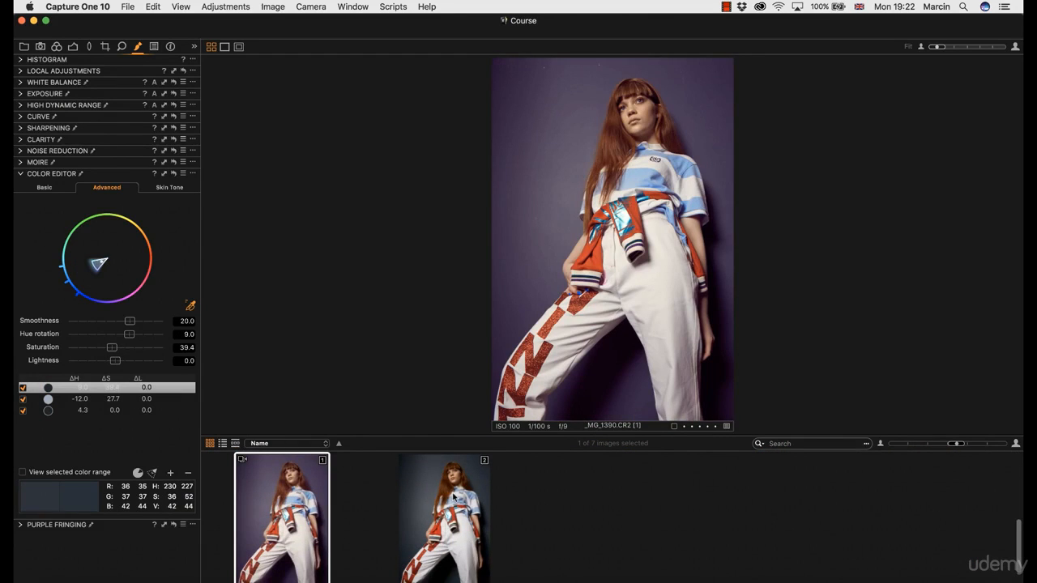
pyautogui.click(455, 499)
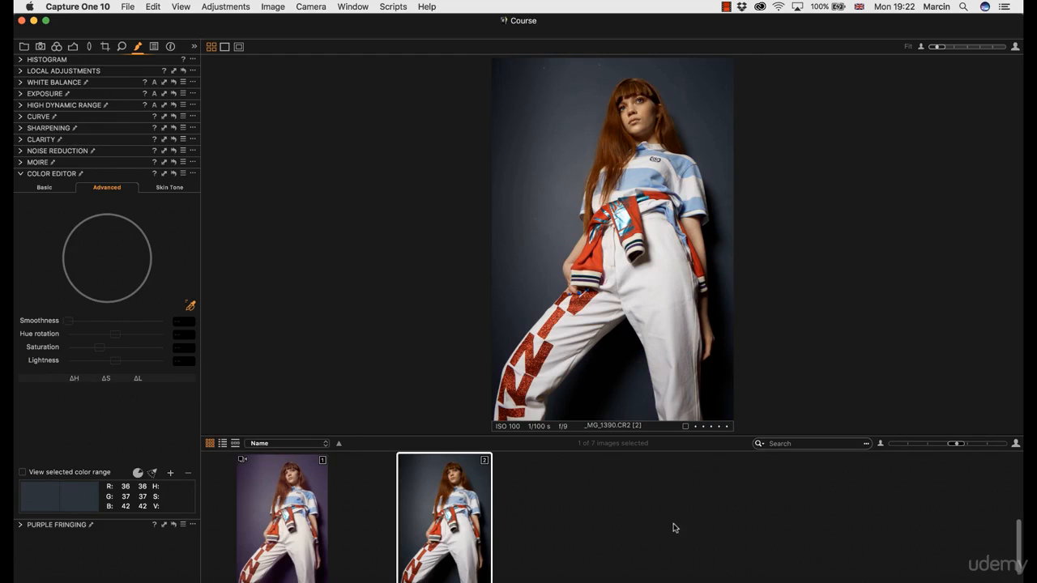
pyautogui.scroll(3, 681, 535)
pyautogui.click(891, 523)
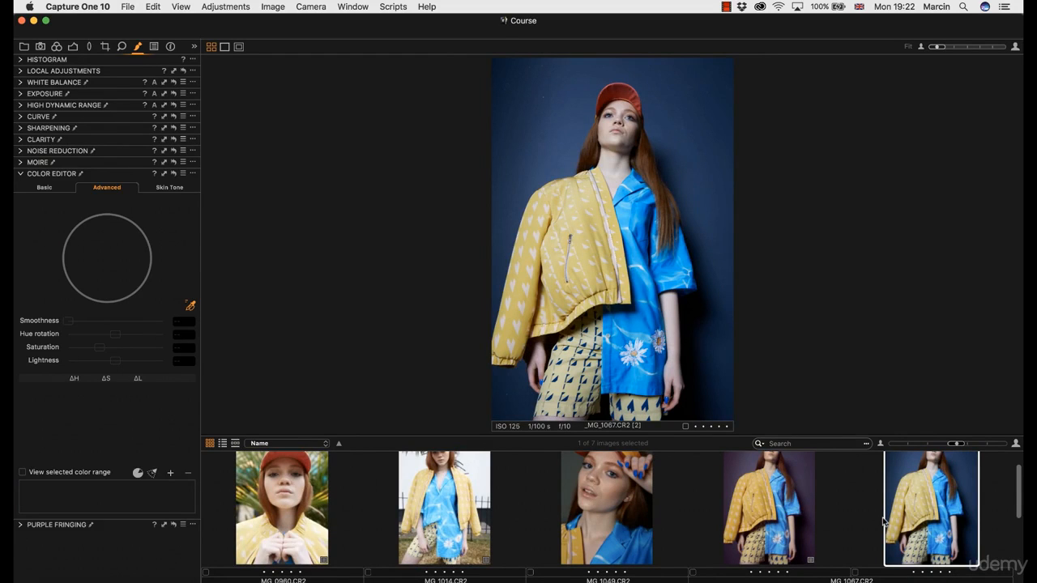
# Compare the close-up portrait _MG_1049.CR2 back and forth with the purple-graded variant of _MG_1067.CR2
pyautogui.click(598, 497)
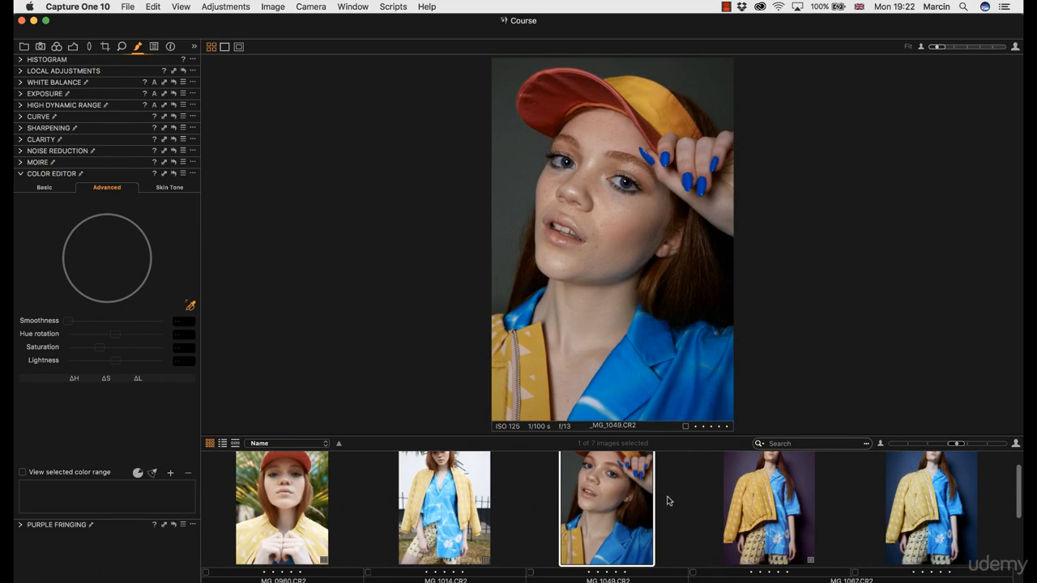
pyautogui.click(736, 502)
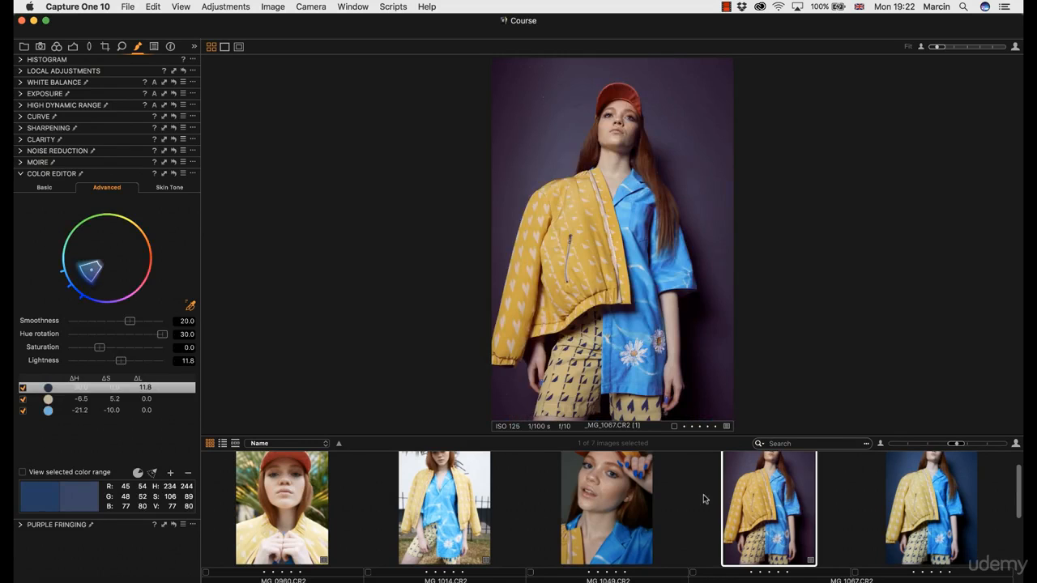
pyautogui.click(642, 494)
pyautogui.click(735, 512)
pyautogui.click(638, 496)
pyautogui.click(745, 499)
# Set the High Dynamic Range values of _MG_1049.CR2 to Highlight 33 and Shadow 12
pyautogui.click(617, 504)
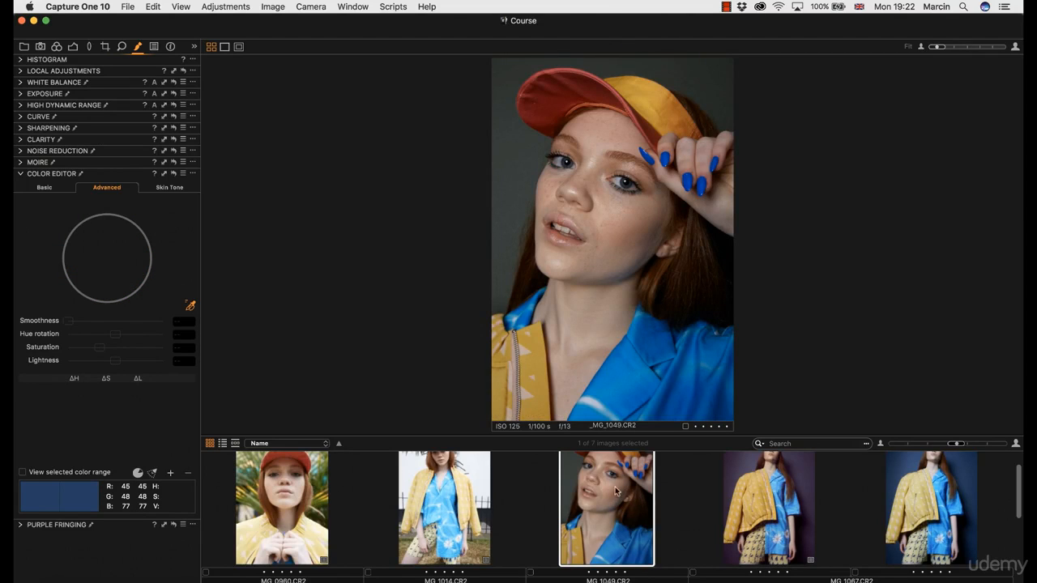
pyautogui.click(72, 47)
pyautogui.moveTo(68, 218)
pyautogui.mouseDown()
pyautogui.moveTo(106, 221)
pyautogui.moveTo(81, 234)
pyautogui.mouseUp()
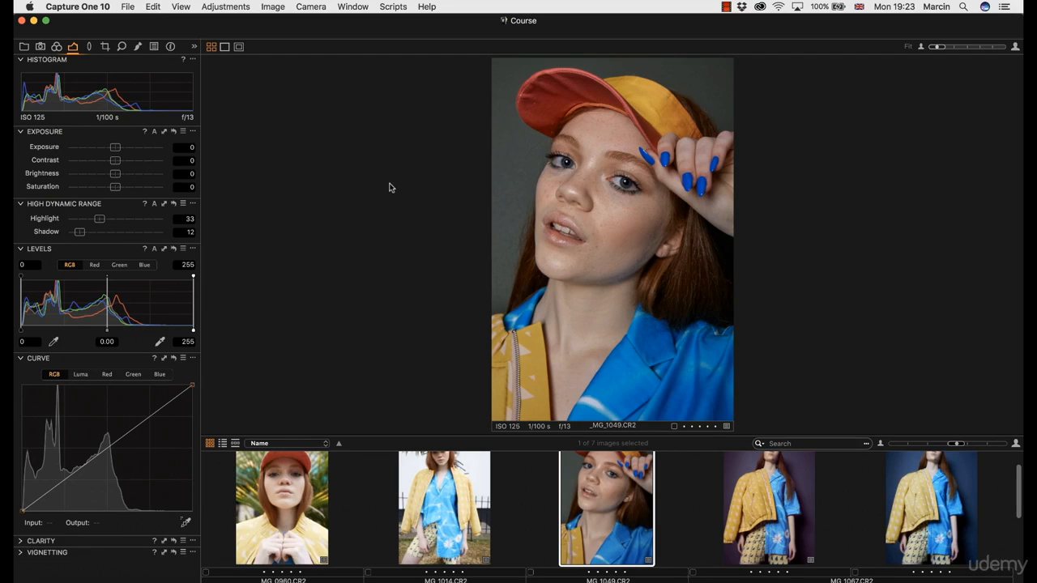
# Examine the white balance and shadow colour balance settings of _MG_1049, both _MG_1067 variants and the purple-graded _MG_1390 variant
pyautogui.click(58, 47)
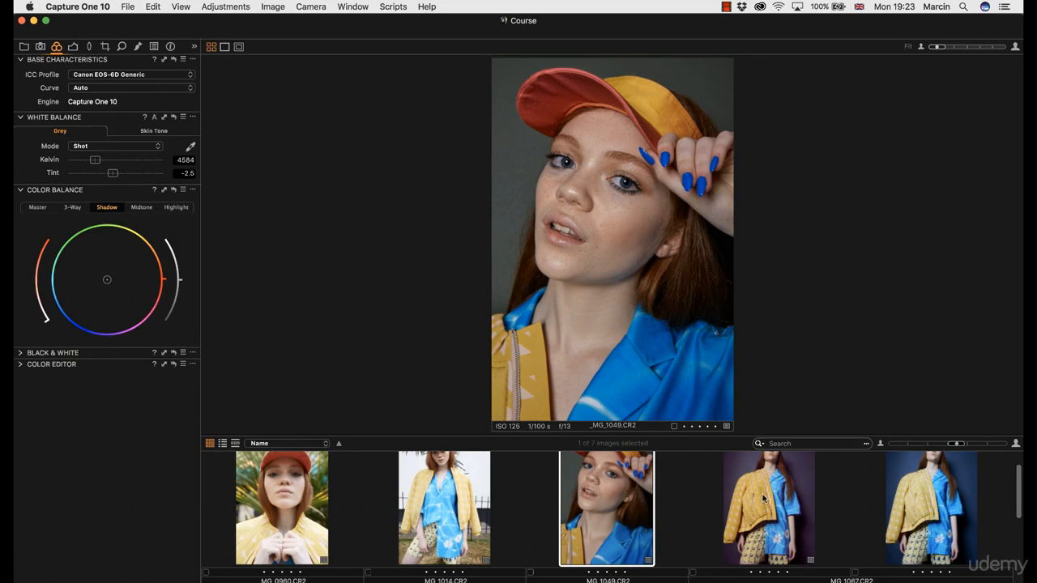
pyautogui.click(919, 499)
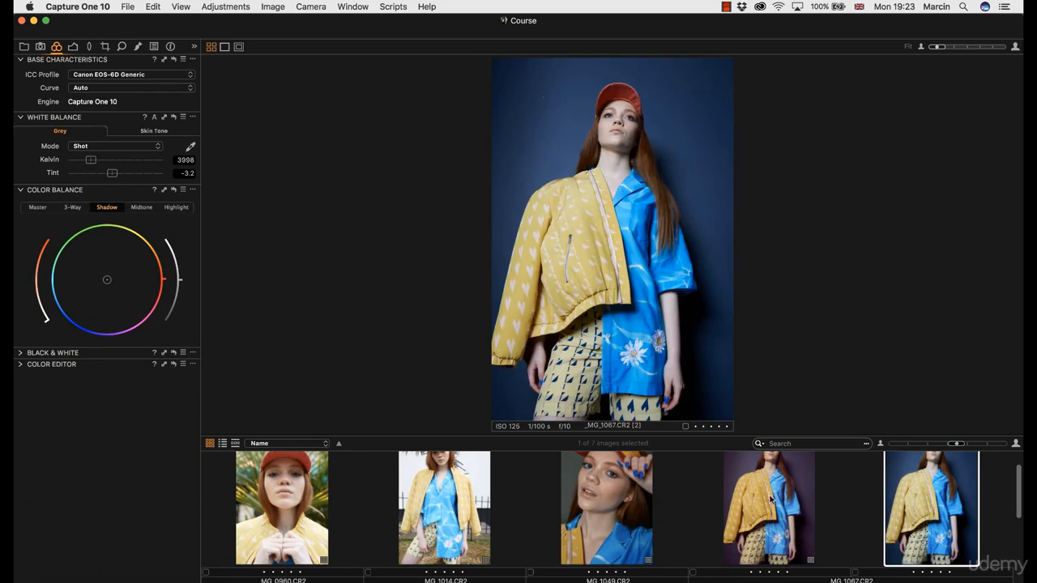
pyautogui.click(619, 495)
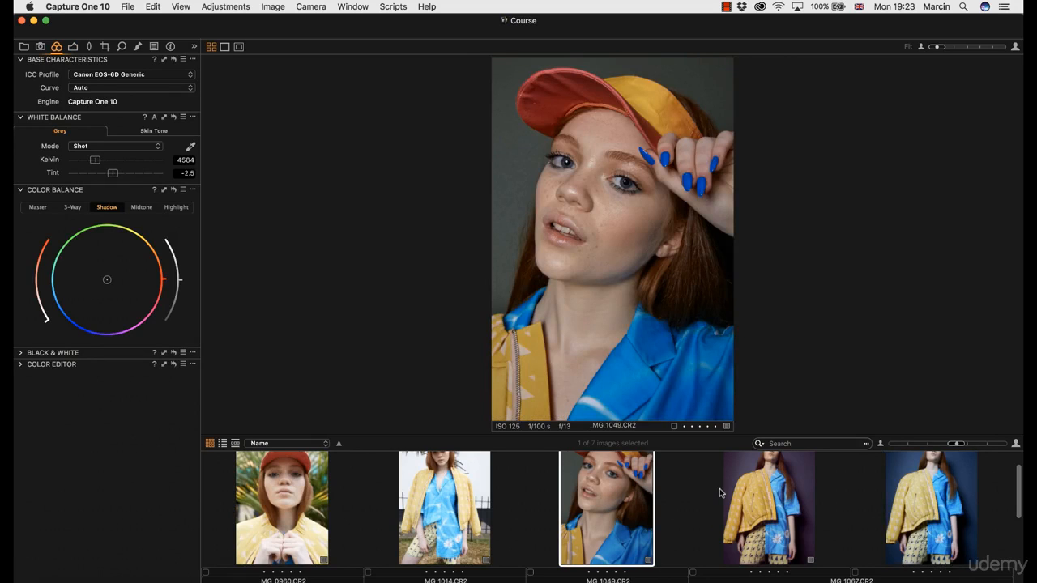
pyautogui.click(764, 500)
pyautogui.click(909, 499)
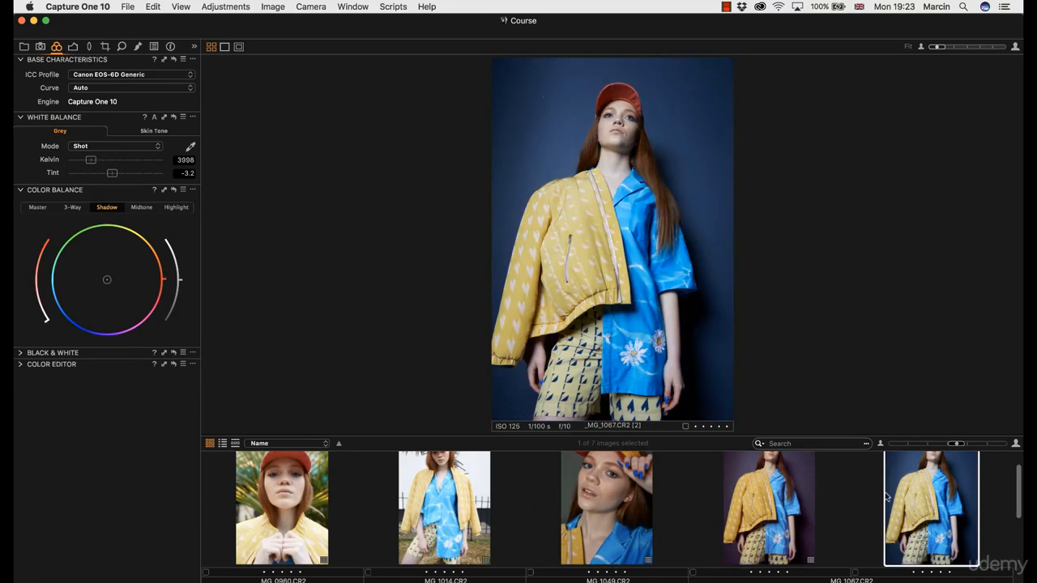
pyautogui.click(800, 497)
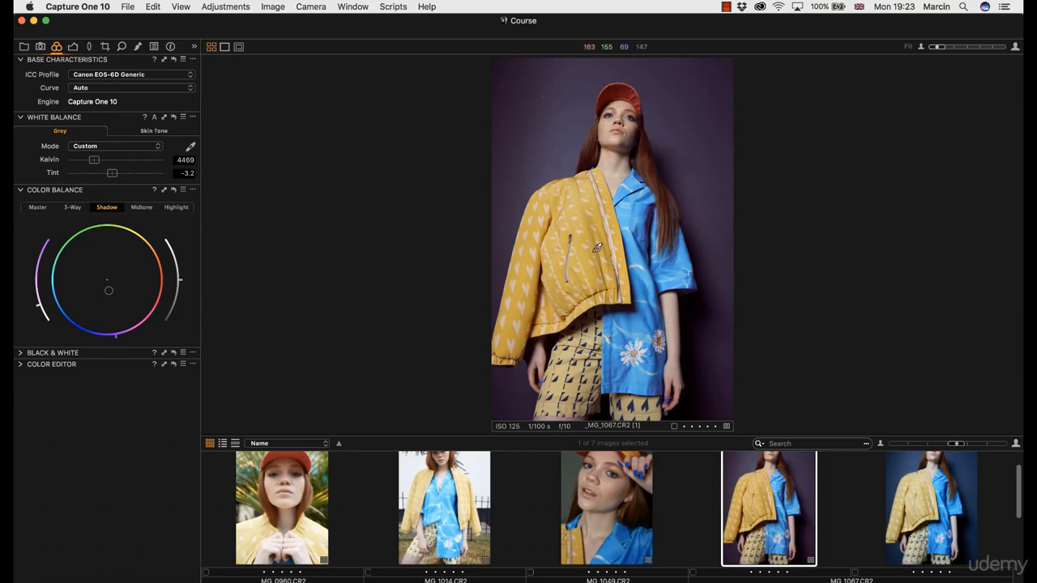
pyautogui.click(596, 495)
pyautogui.scroll(-2, 508, 485)
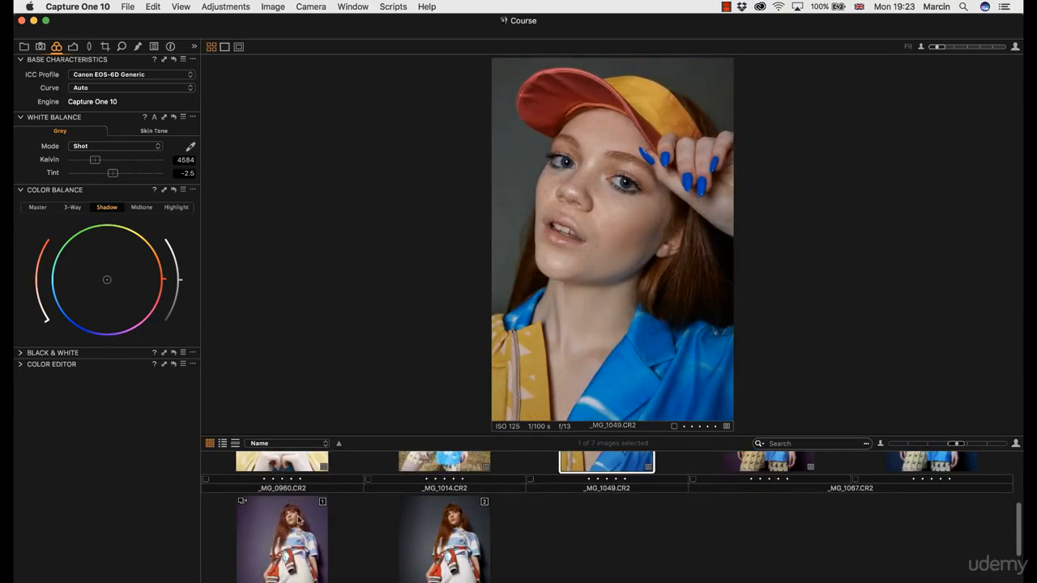
pyautogui.click(301, 525)
pyautogui.scroll(2, 619, 486)
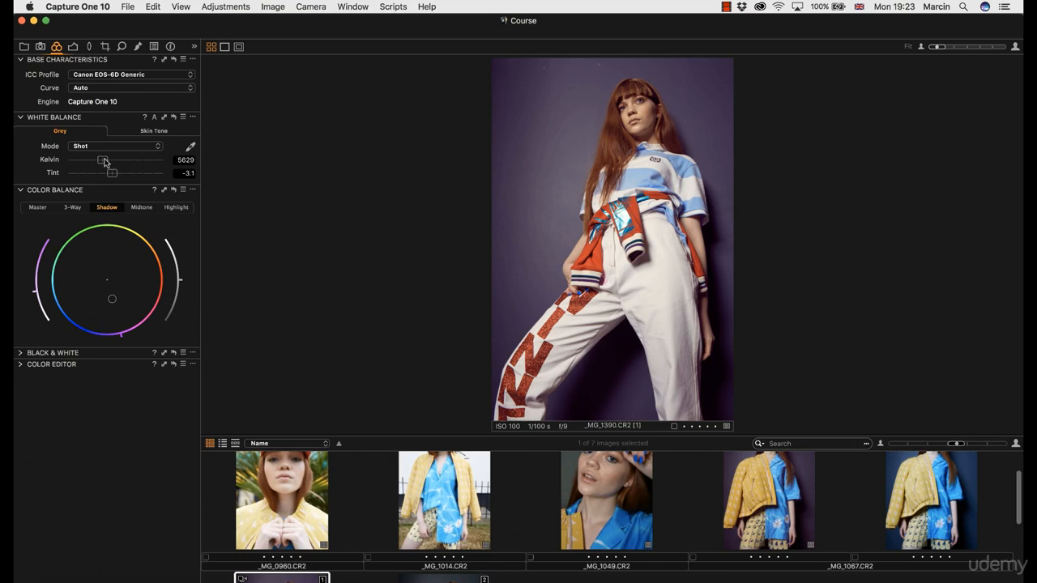
# Try a cooler white balance on the purple-graded _MG_1390 variant, and set its Kelvin value to 5550
pyautogui.moveTo(102, 159); pyautogui.dragTo(97, 162)
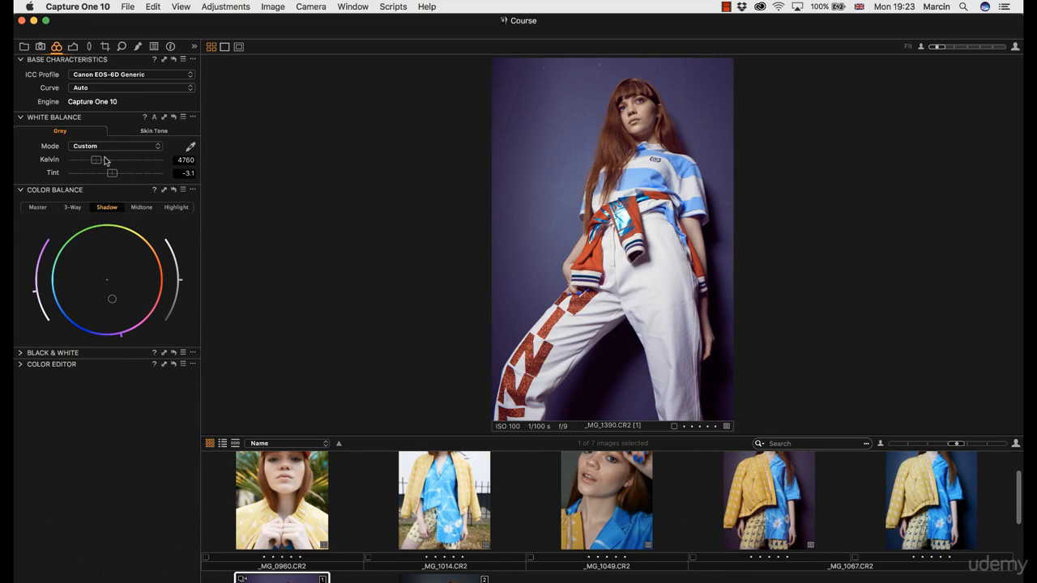
pyautogui.moveTo(103, 160); pyautogui.dragTo(102, 167)
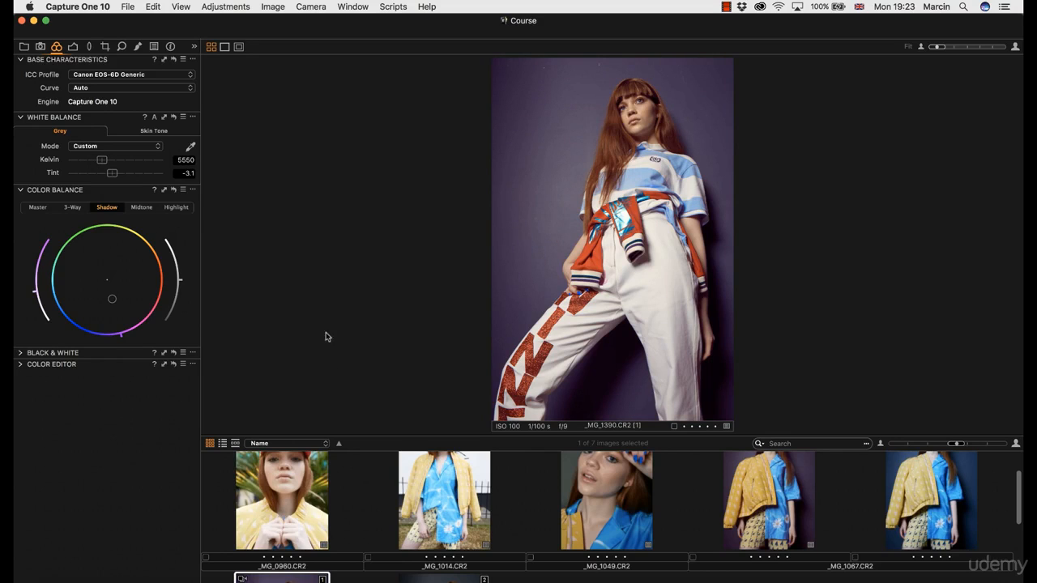
# In the advanced Color Editor for _MG_1049.CR2, sample the grey background beside the face and in its upper right corner, giving both hue rotation 30
pyautogui.scroll(-3, 668, 515)
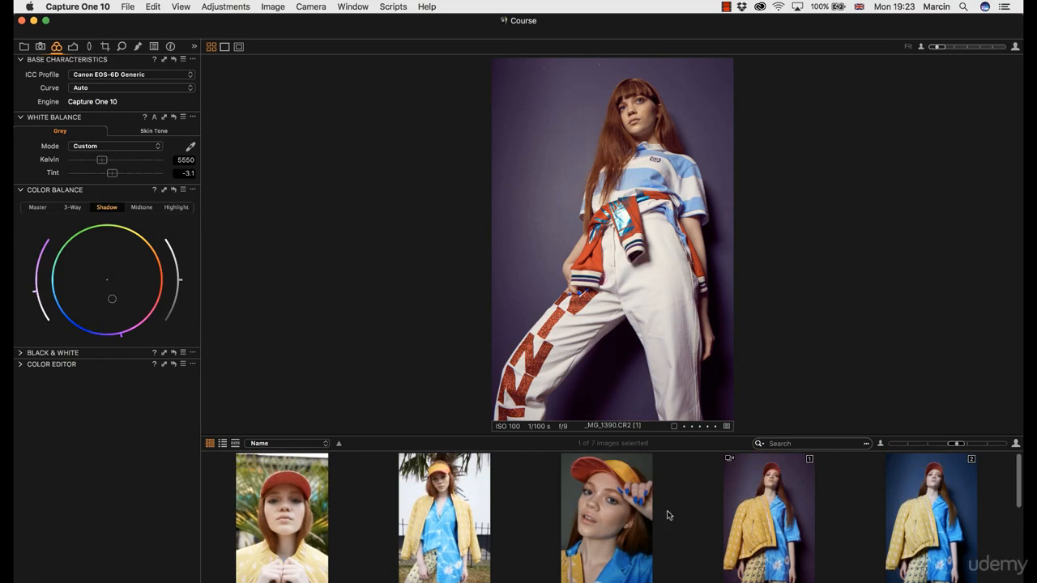
pyautogui.click(614, 504)
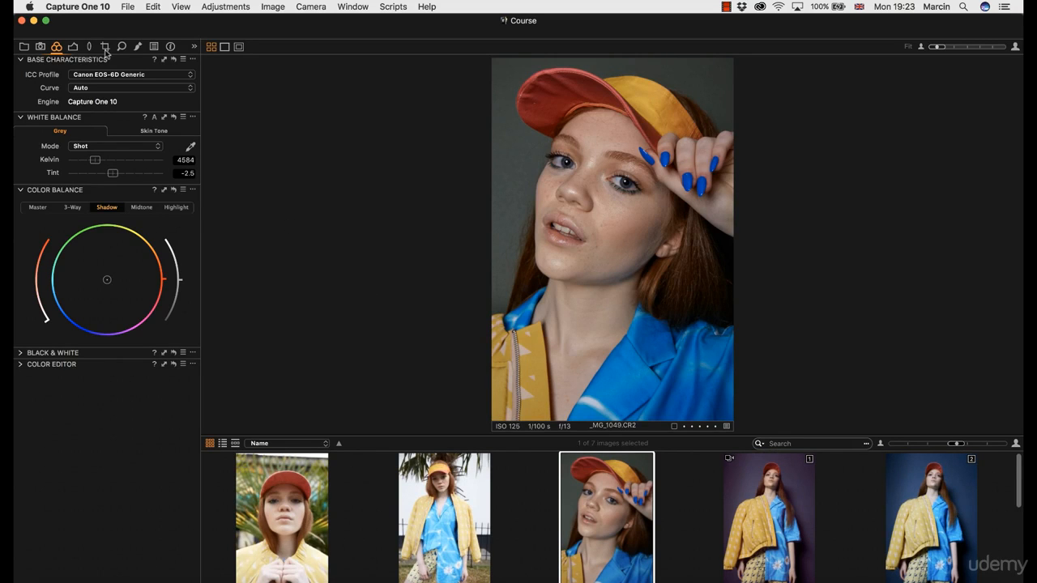
pyautogui.click(138, 47)
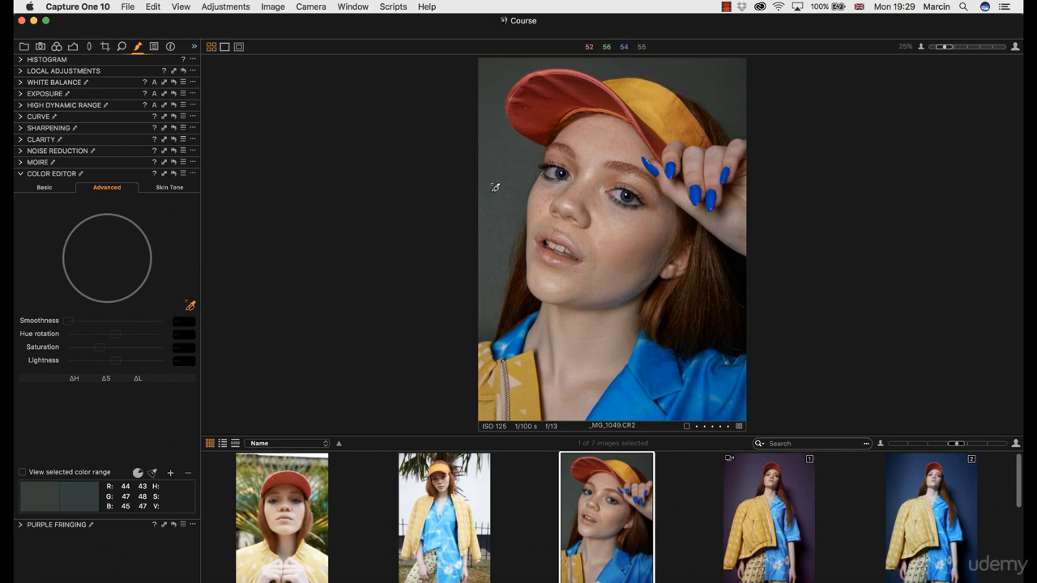
pyautogui.click(501, 157)
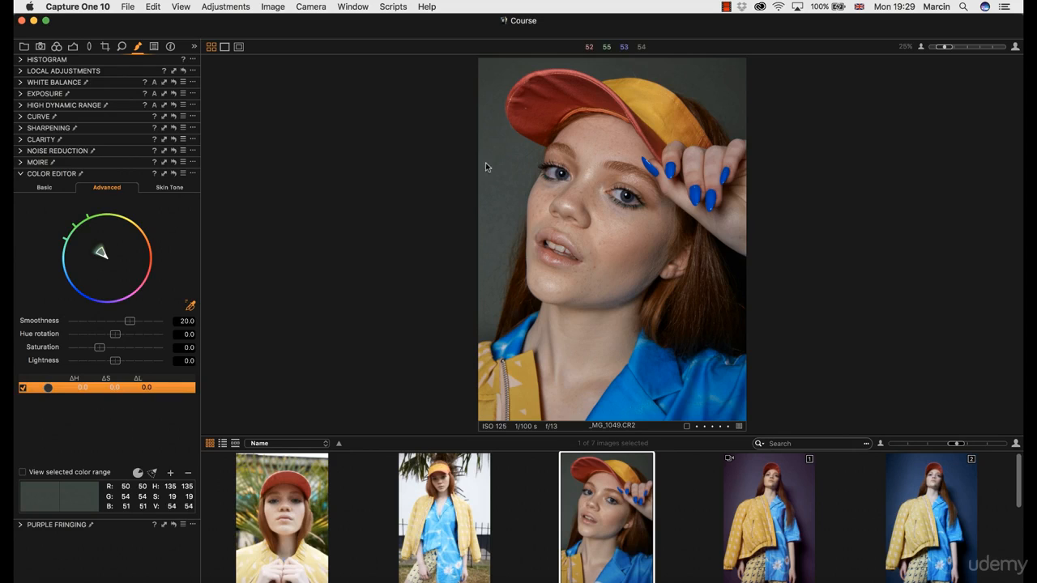
pyautogui.moveTo(119, 336); pyautogui.dragTo(183, 338)
pyautogui.click(739, 68)
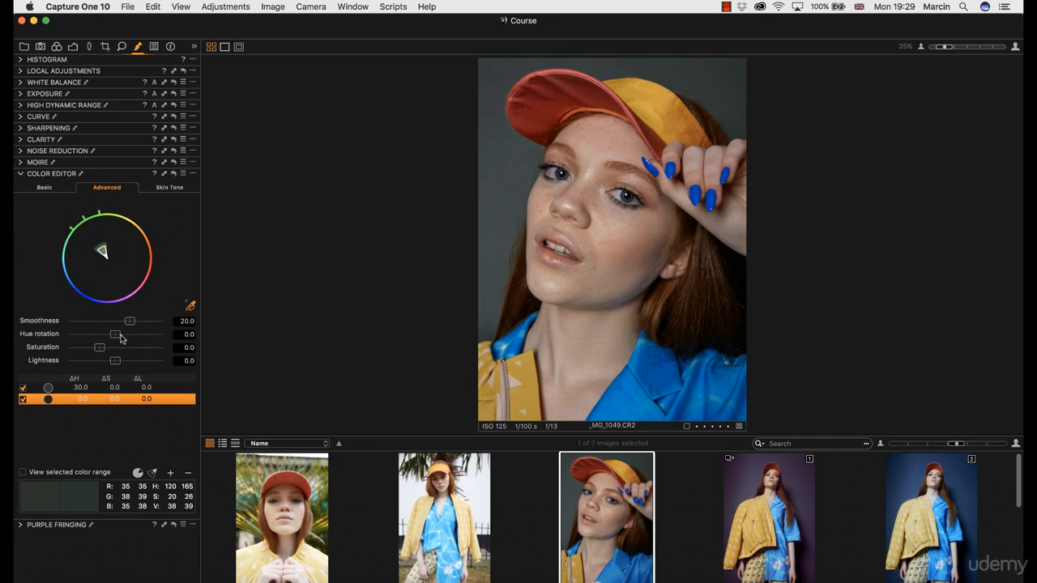
pyautogui.moveTo(121, 337); pyautogui.dragTo(190, 333)
# Add a third colour correction sampled from the background's upper left corner, with hue rotation 30 and saturation 43.9
pyautogui.click(498, 79)
pyautogui.moveTo(116, 335); pyautogui.dragTo(191, 334)
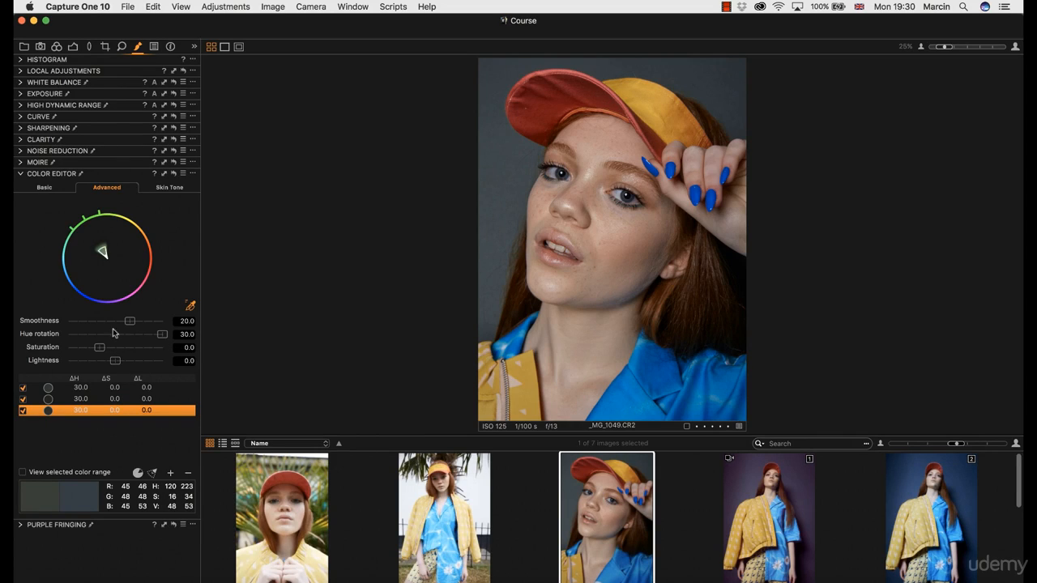
pyautogui.moveTo(99, 348); pyautogui.dragTo(113, 349)
# Tint the shadows of _MG_1049 slightly towards violet in Color Balance and compare with the purple-graded _MG_1067 variant
pyautogui.click(57, 47)
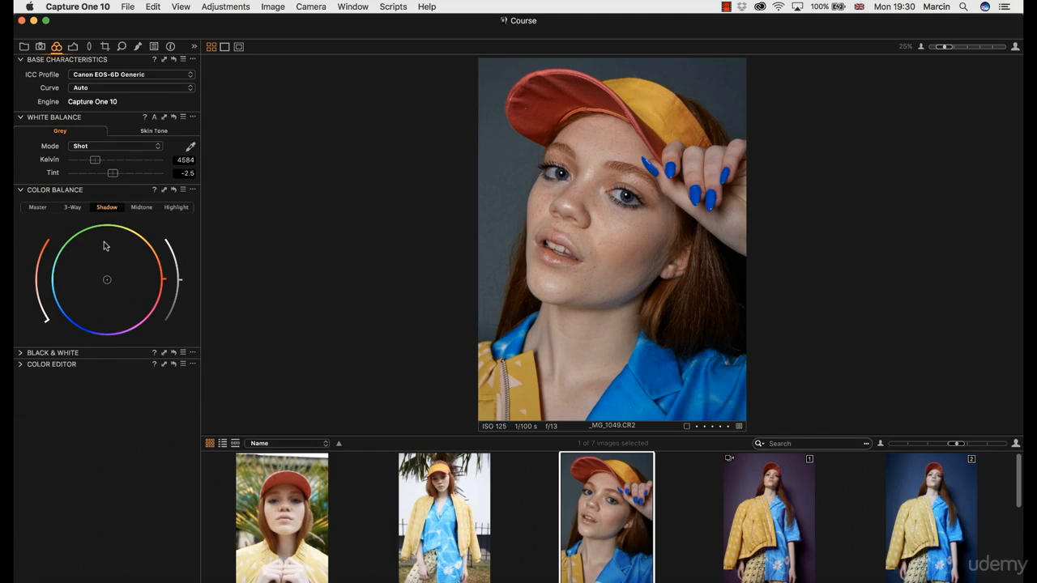
pyautogui.moveTo(109, 293); pyautogui.dragTo(112, 294)
pyautogui.moveTo(113, 294); pyautogui.dragTo(114, 293)
pyautogui.click(759, 501)
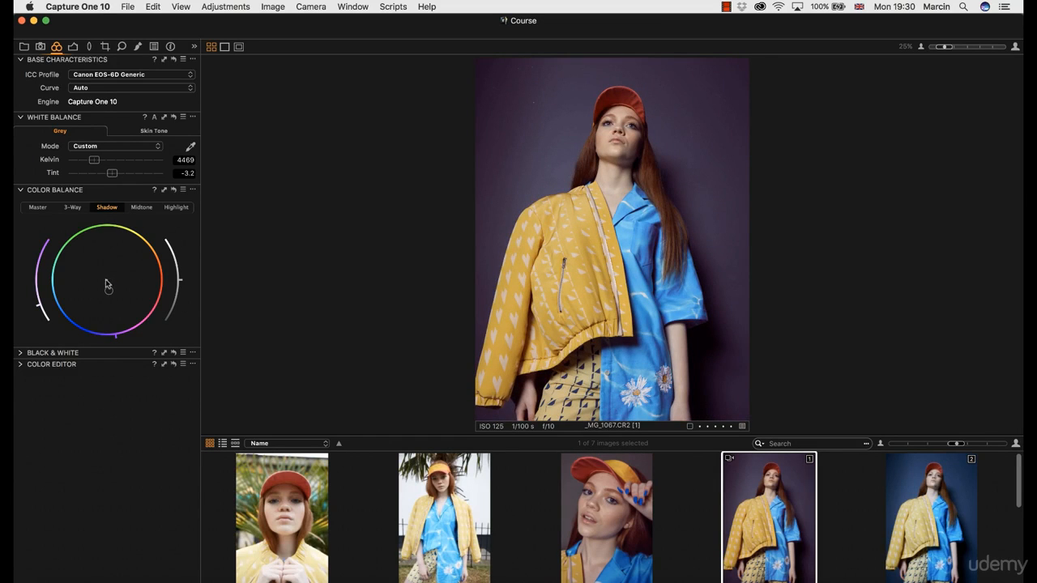
pyautogui.click(594, 512)
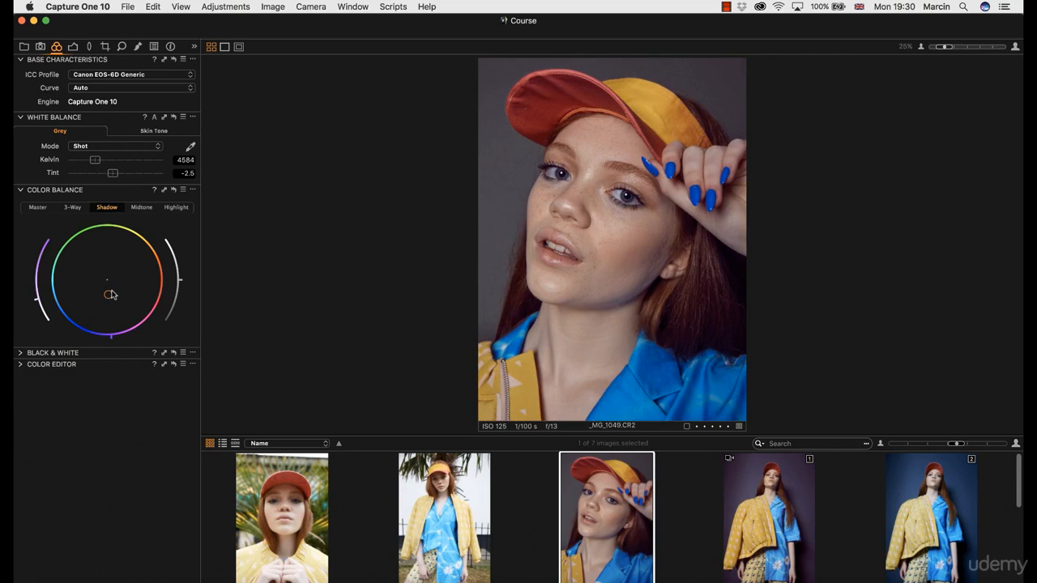
# Shift the shadow colour balance of _MG_1049 further towards magenta-purple and warm its highlights slightly towards orange-yellow
pyautogui.moveTo(111, 294); pyautogui.dragTo(113, 294)
pyautogui.moveTo(113, 292); pyautogui.dragTo(112, 290)
pyautogui.moveTo(112, 290); pyautogui.dragTo(116, 297)
pyautogui.click(175, 207)
pyautogui.moveTo(117, 277); pyautogui.dragTo(116, 276)
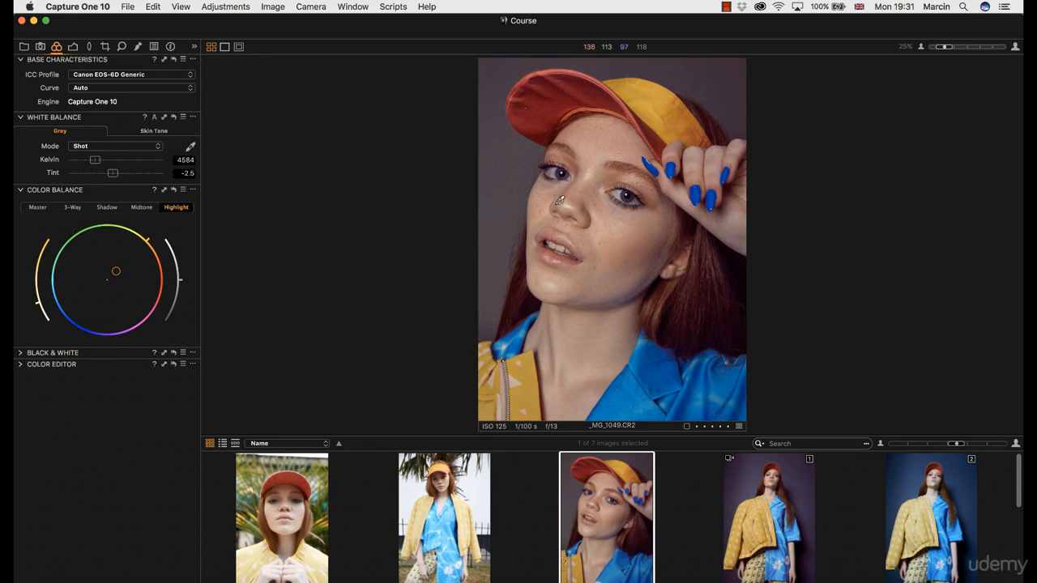
# Try two more background colour corrections with hue rotation 30 and stronger saturation in the Color Editor, and delete both
pyautogui.click(138, 46)
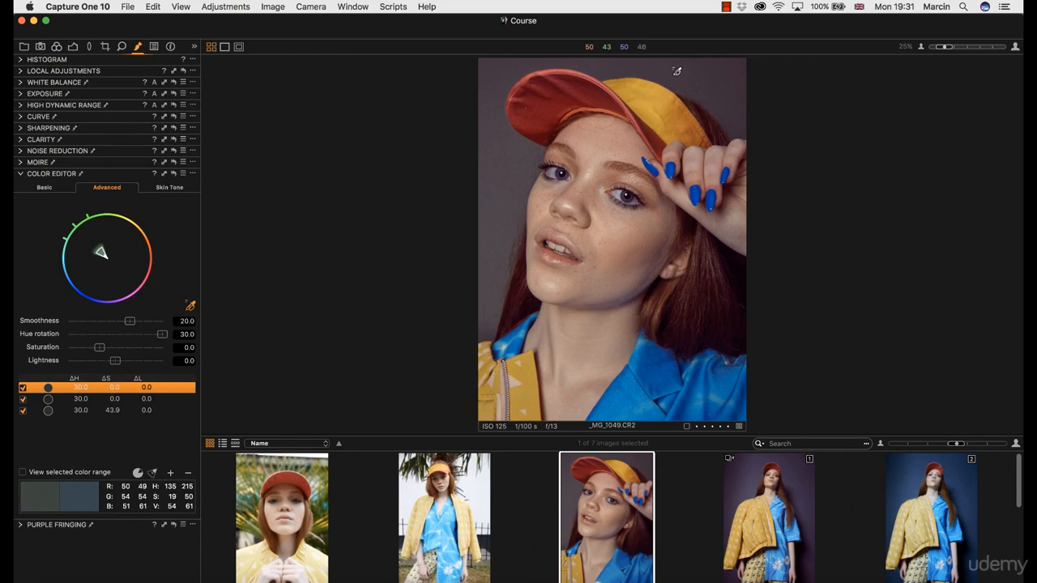
pyautogui.click(507, 65)
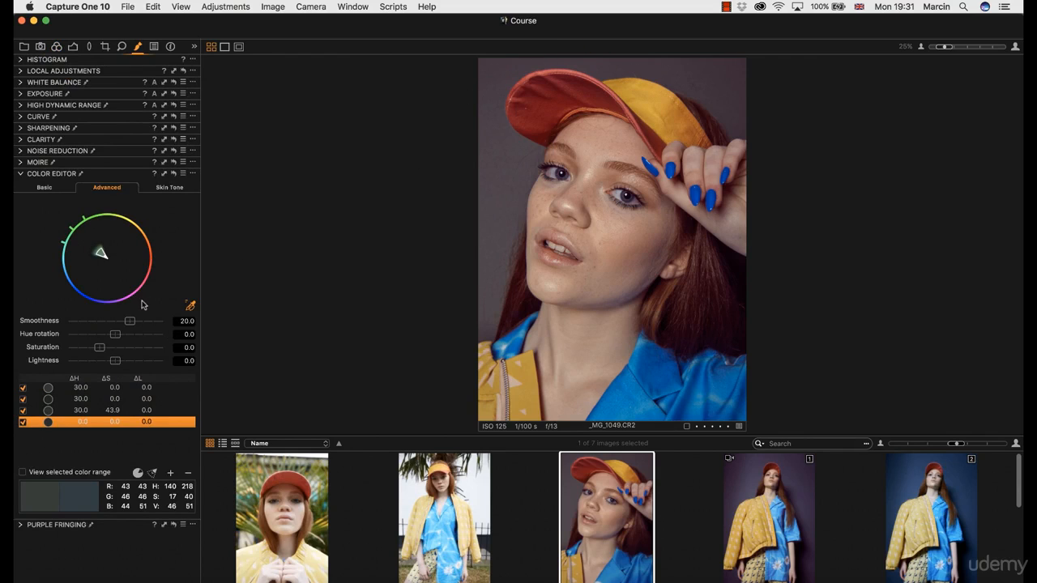
pyautogui.moveTo(118, 334); pyautogui.dragTo(199, 345)
pyautogui.moveTo(102, 353); pyautogui.dragTo(130, 350)
pyautogui.click(492, 84)
pyautogui.moveTo(116, 334); pyautogui.dragTo(197, 332)
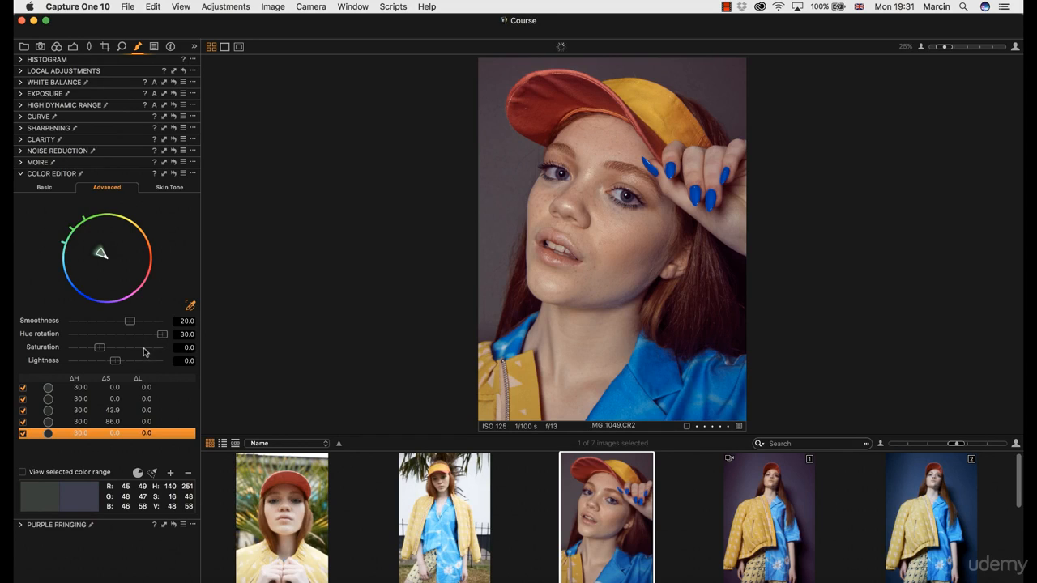
pyautogui.moveTo(100, 347); pyautogui.dragTo(166, 351)
pyautogui.press('BackSpace')
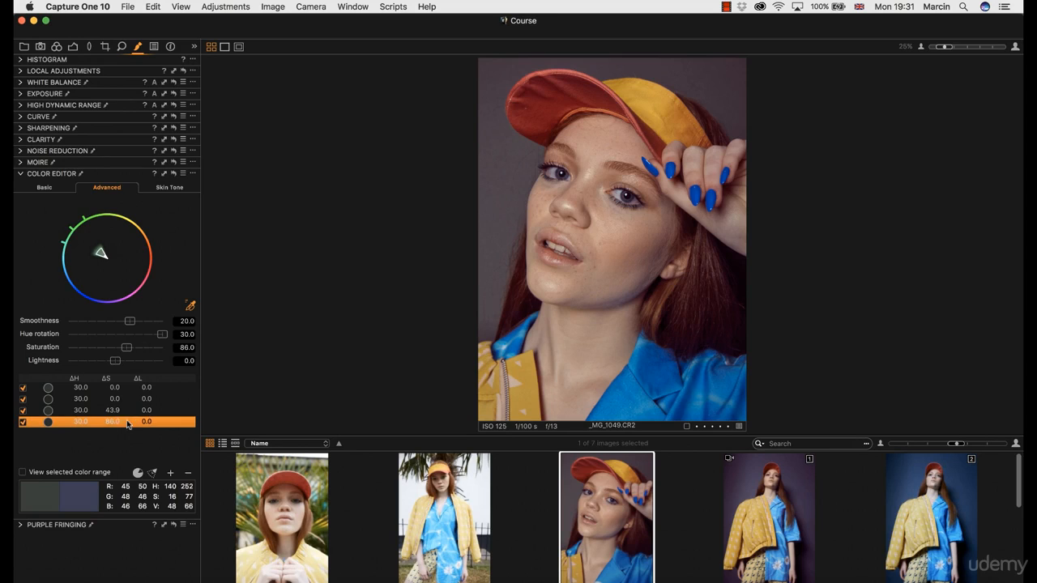
pyautogui.press('BackSpace')
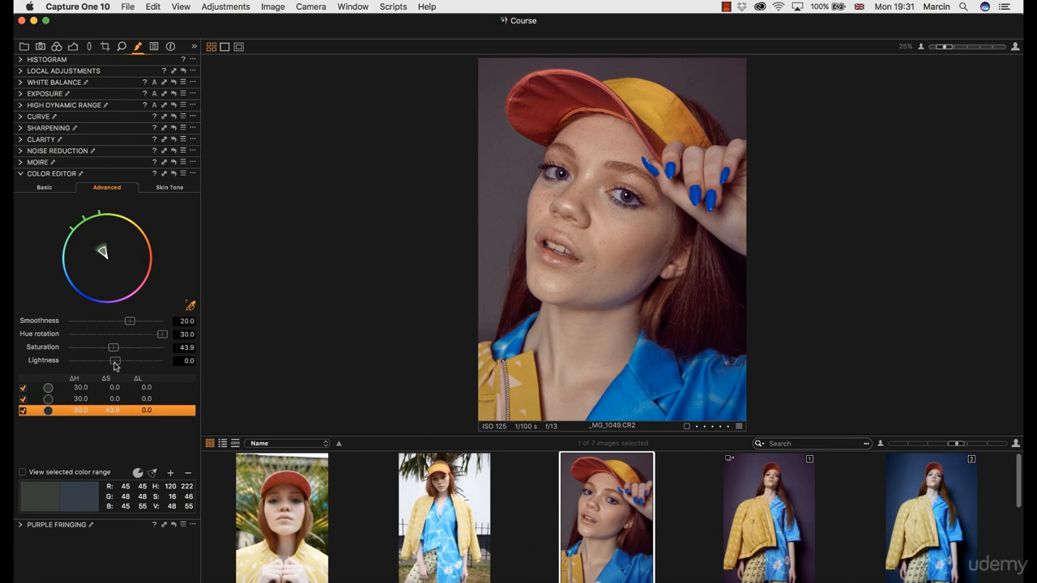
# Set the third background correction's saturation to 95.5 and lightness to -11.1, and compare the portrait with the purple-graded _MG_1067 variant
pyautogui.moveTo(117, 362)
pyautogui.mouseDown()
pyautogui.moveTo(105, 363)
pyautogui.moveTo(134, 348)
pyautogui.moveTo(110, 362)
pyautogui.mouseUp()
pyautogui.click(737, 510)
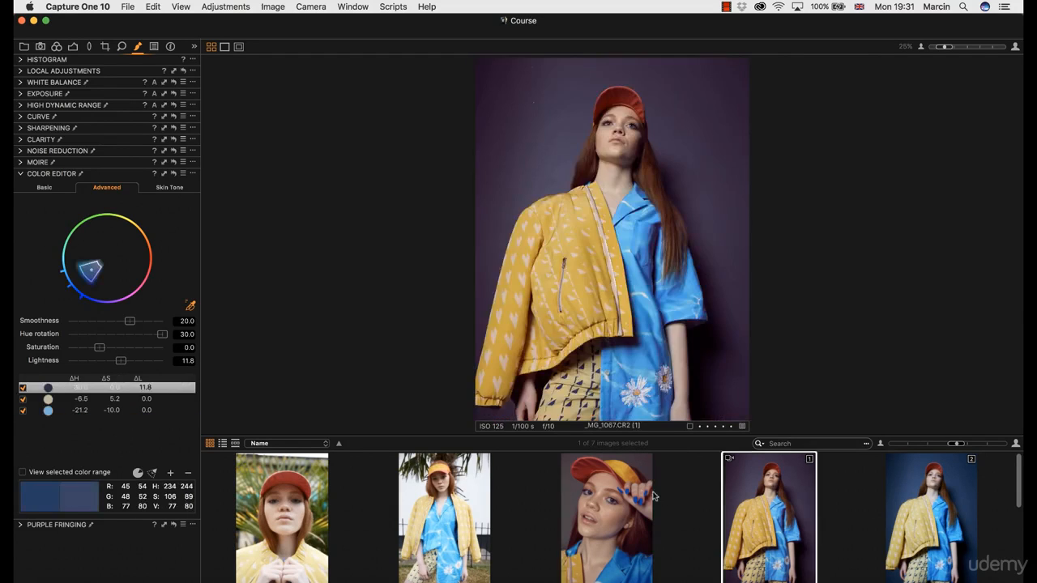
pyautogui.click(626, 499)
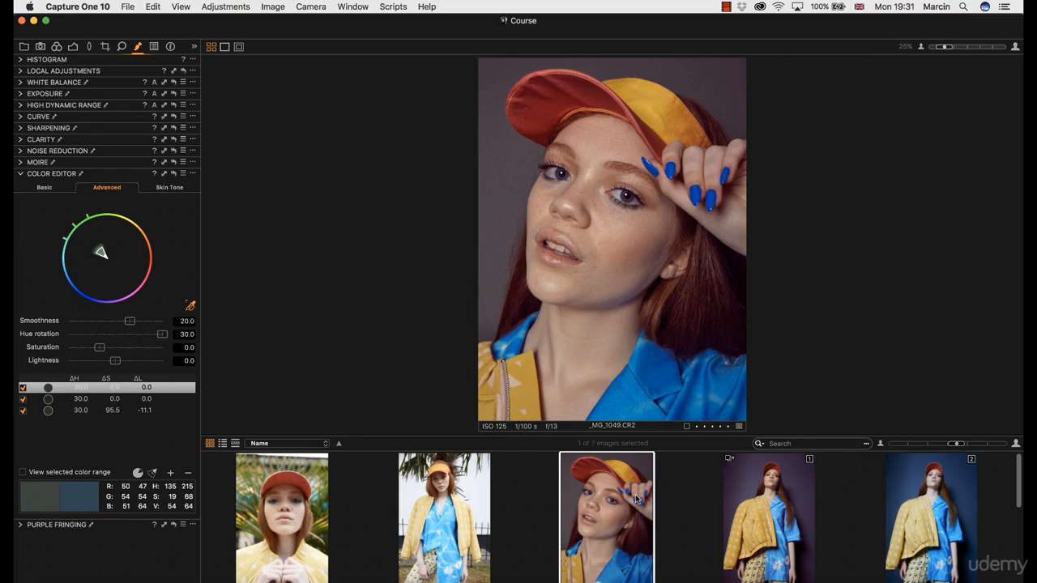
pyautogui.click(764, 515)
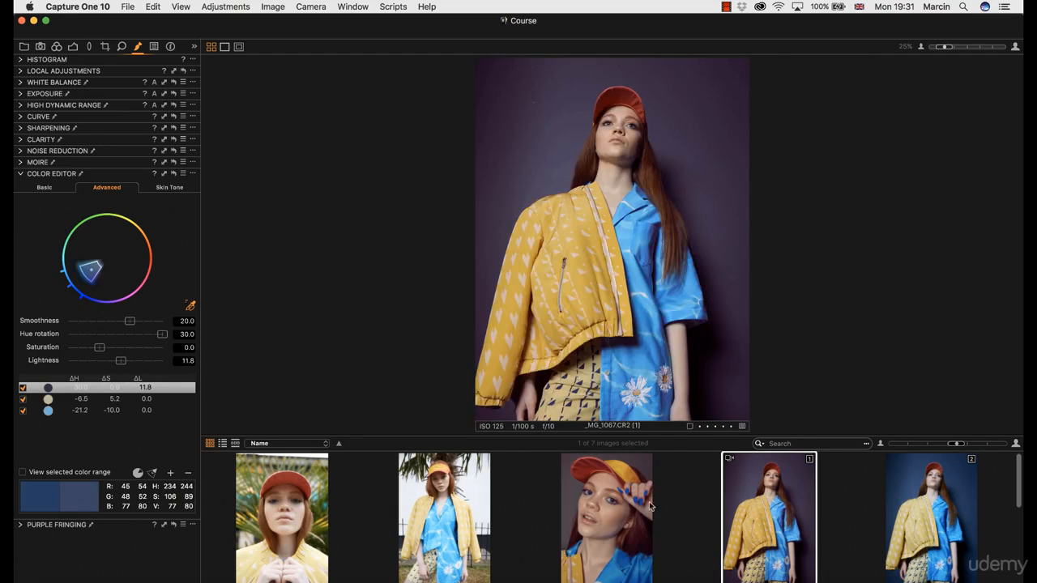
pyautogui.click(628, 504)
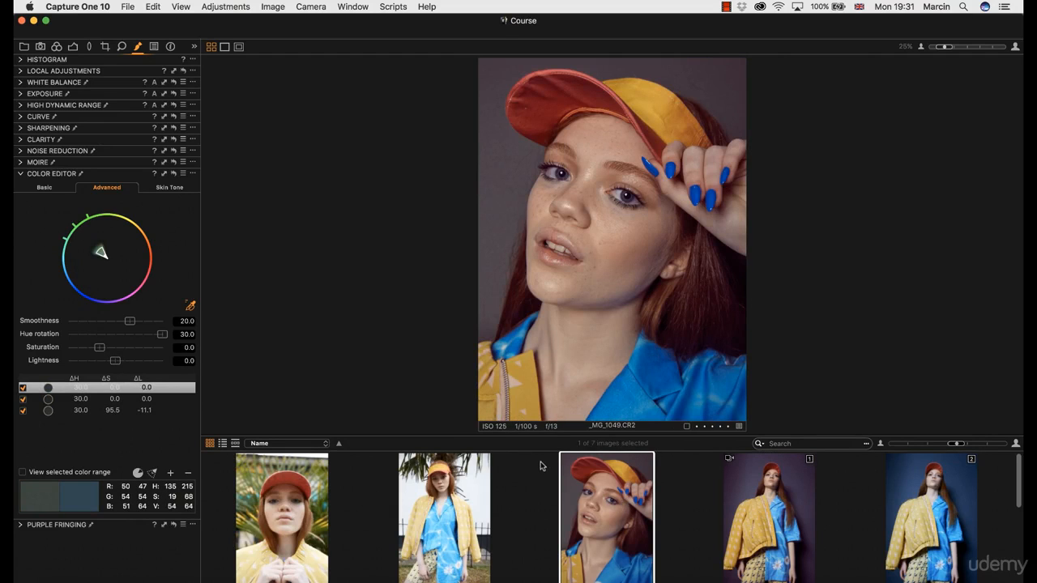
# Strengthen the magenta-purple tint in the shadow colour balance of _MG_1049 a little more
pyautogui.click(56, 46)
pyautogui.click(107, 207)
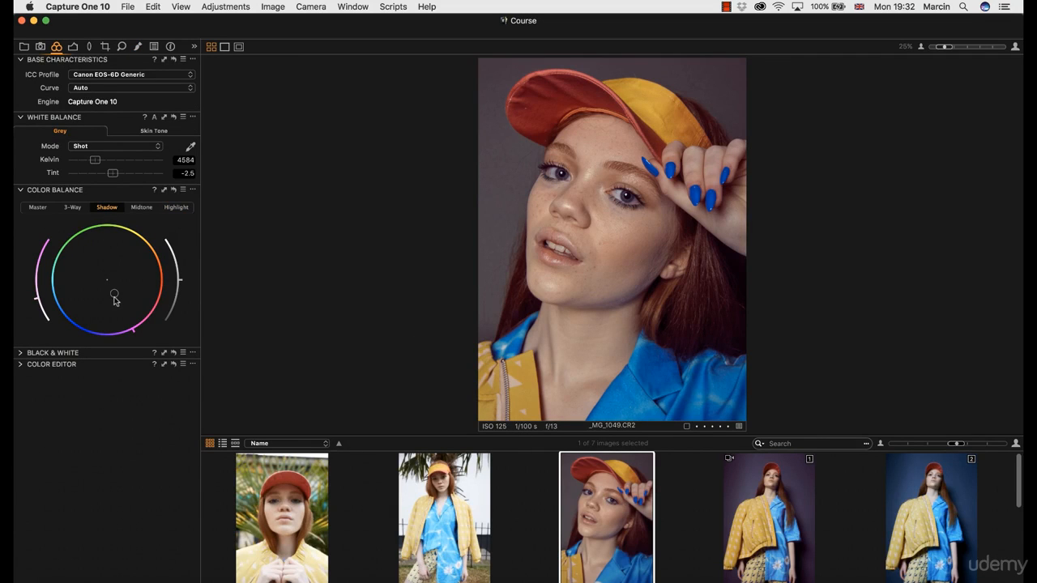
pyautogui.click(118, 300)
pyautogui.moveTo(118, 300); pyautogui.dragTo(116, 297)
# Compare the graded portrait _MG_1049 back and forth with the purple-graded variants of _MG_1067 and _MG_1390
pyautogui.click(726, 524)
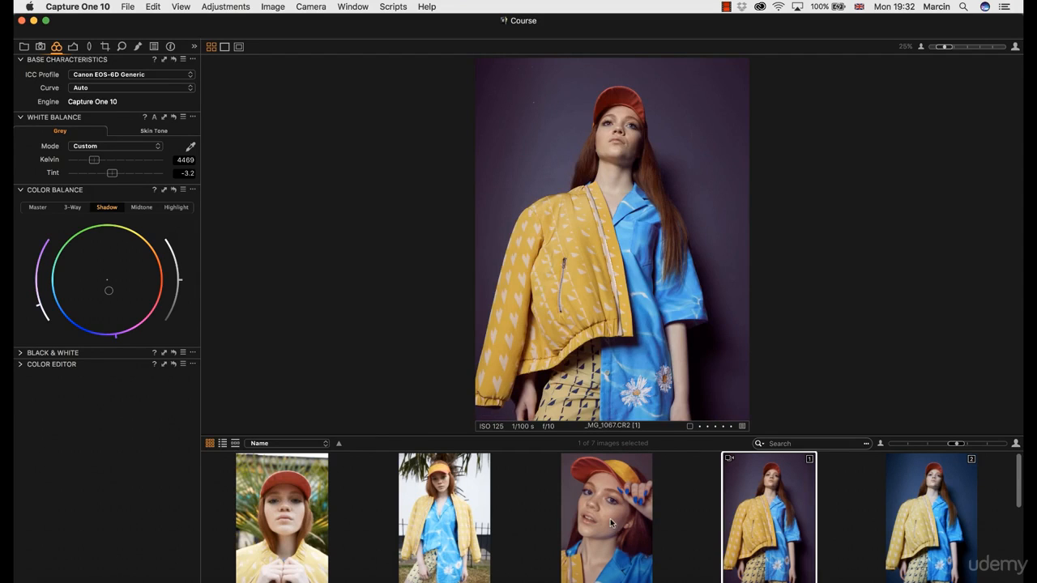
pyautogui.click(570, 502)
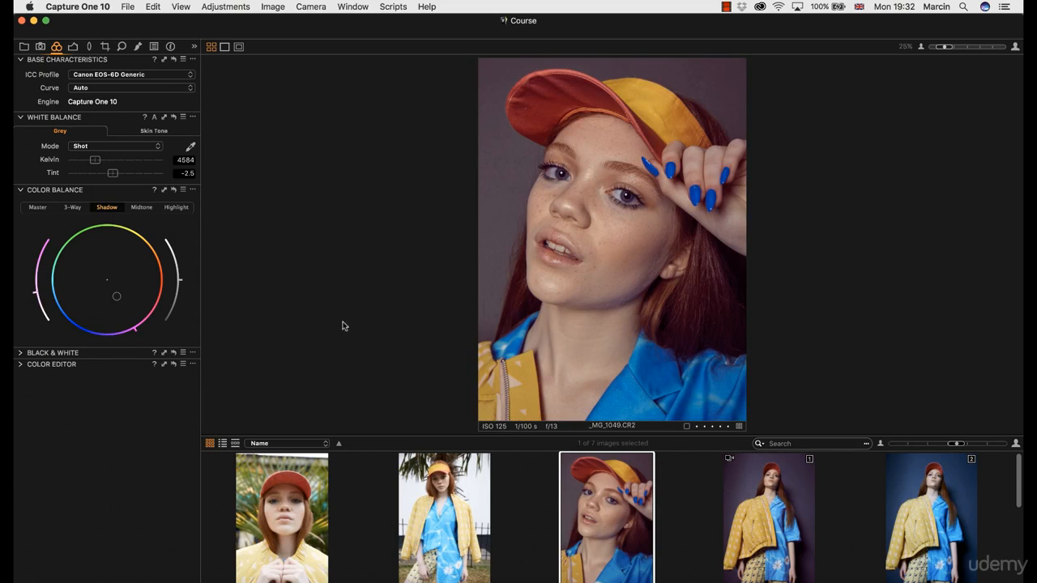
pyautogui.click(743, 509)
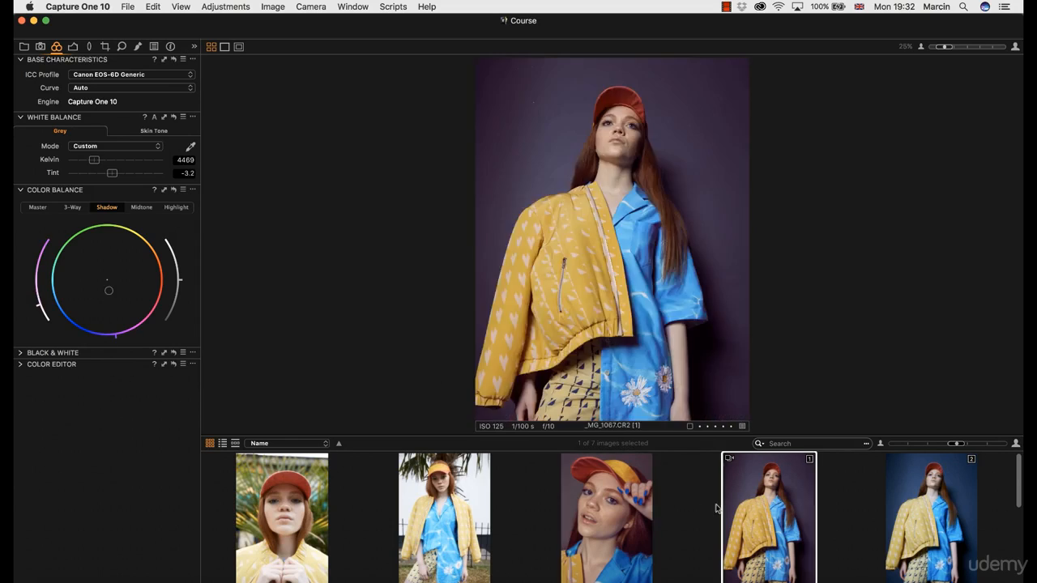
pyautogui.click(604, 502)
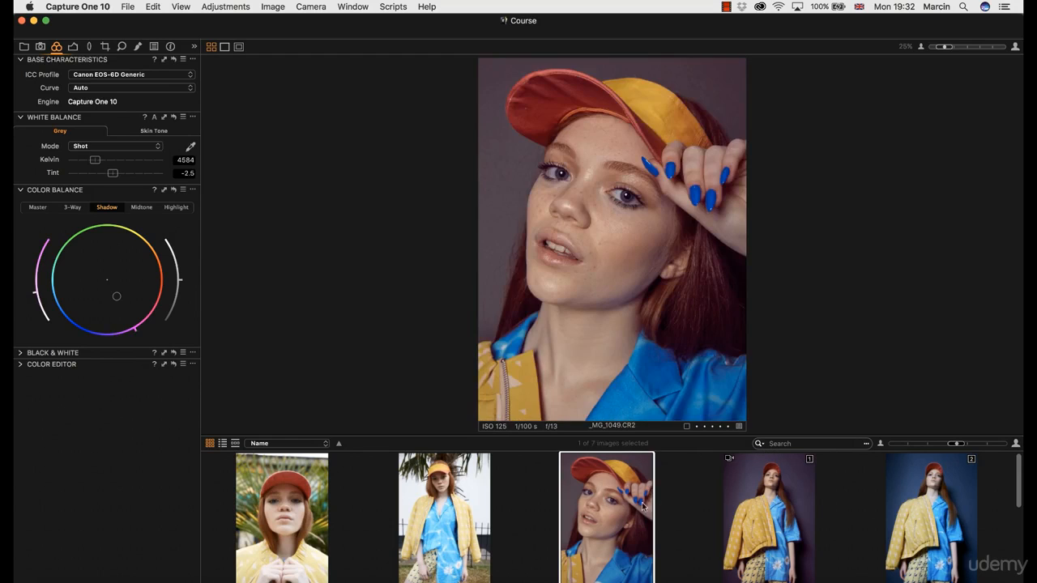
pyautogui.click(724, 498)
pyautogui.scroll(-3, 522, 518)
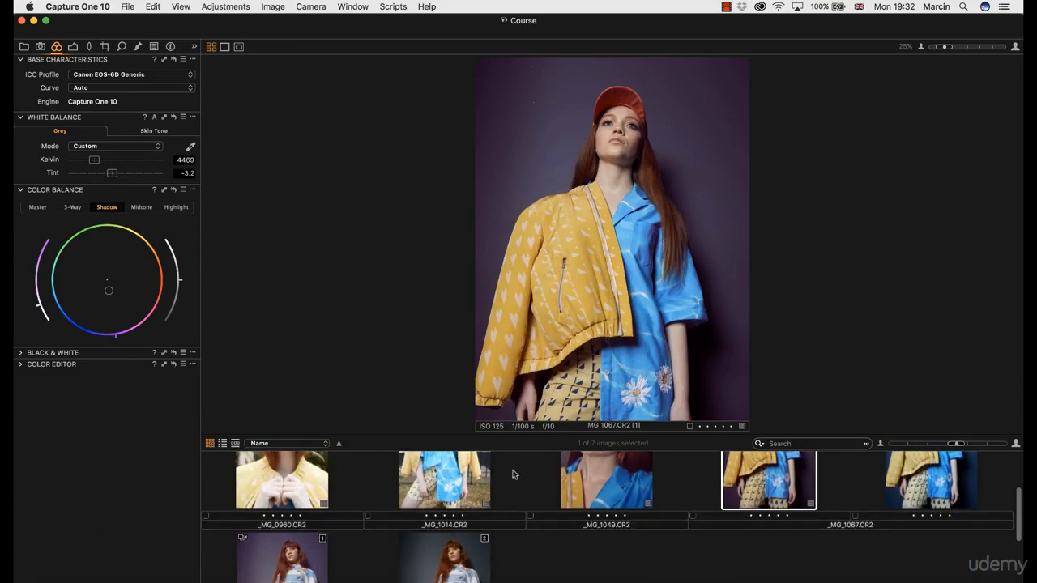
pyautogui.click(263, 527)
pyautogui.scroll(2, 571, 491)
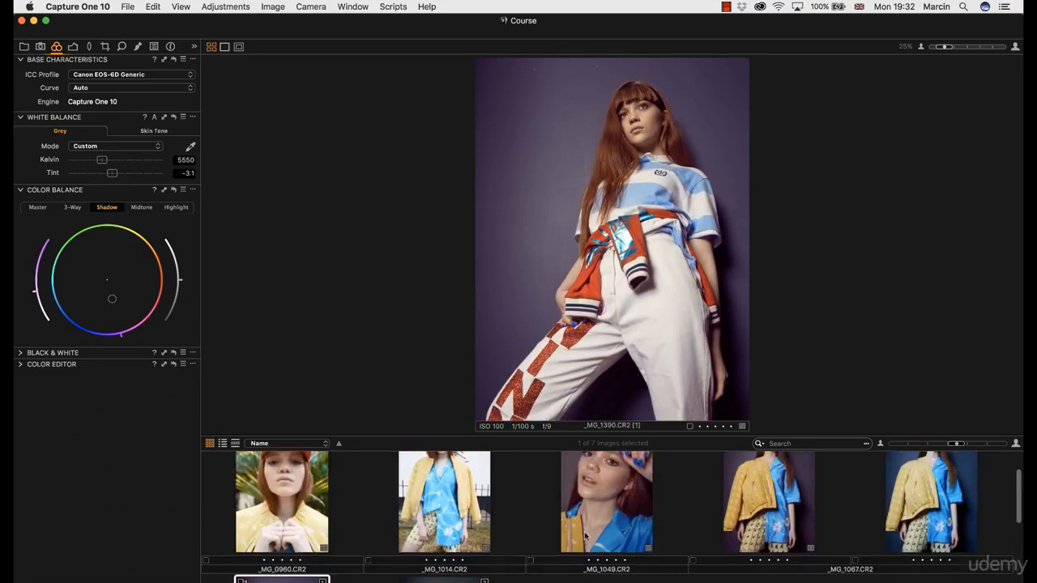
pyautogui.scroll(2, 585, 537)
pyautogui.click(595, 528)
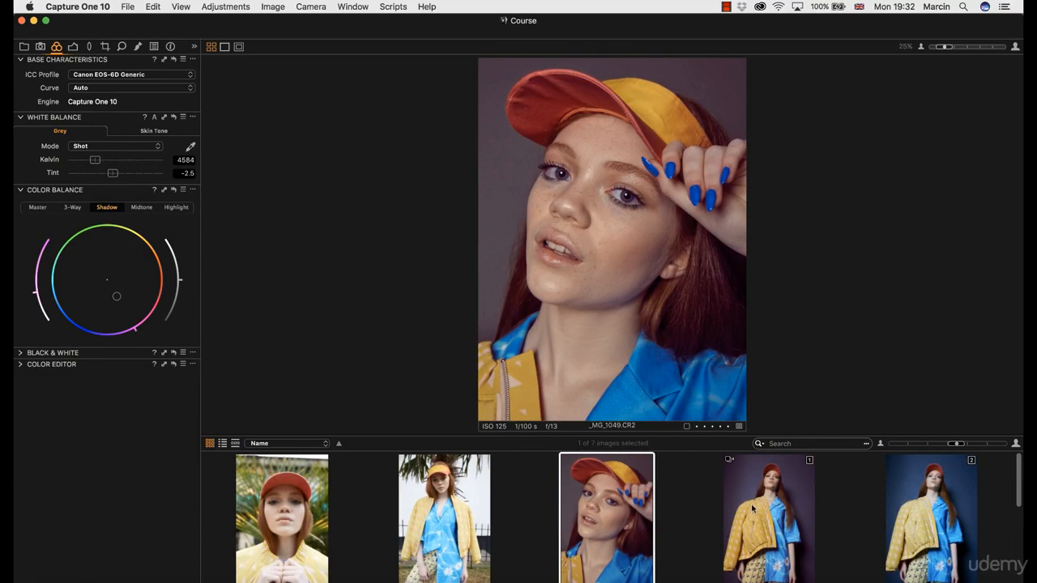
pyautogui.click(753, 508)
pyautogui.click(628, 504)
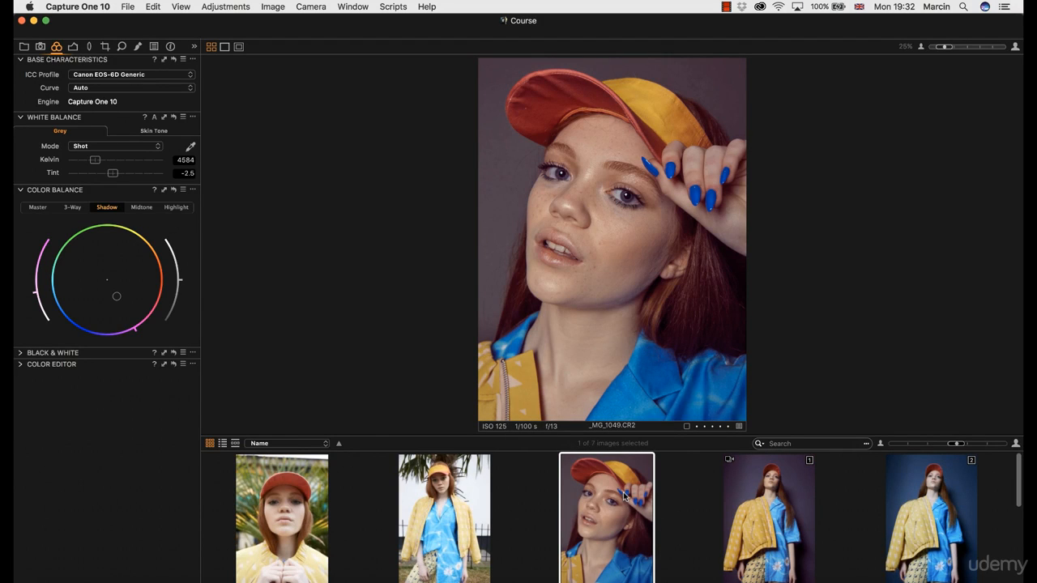